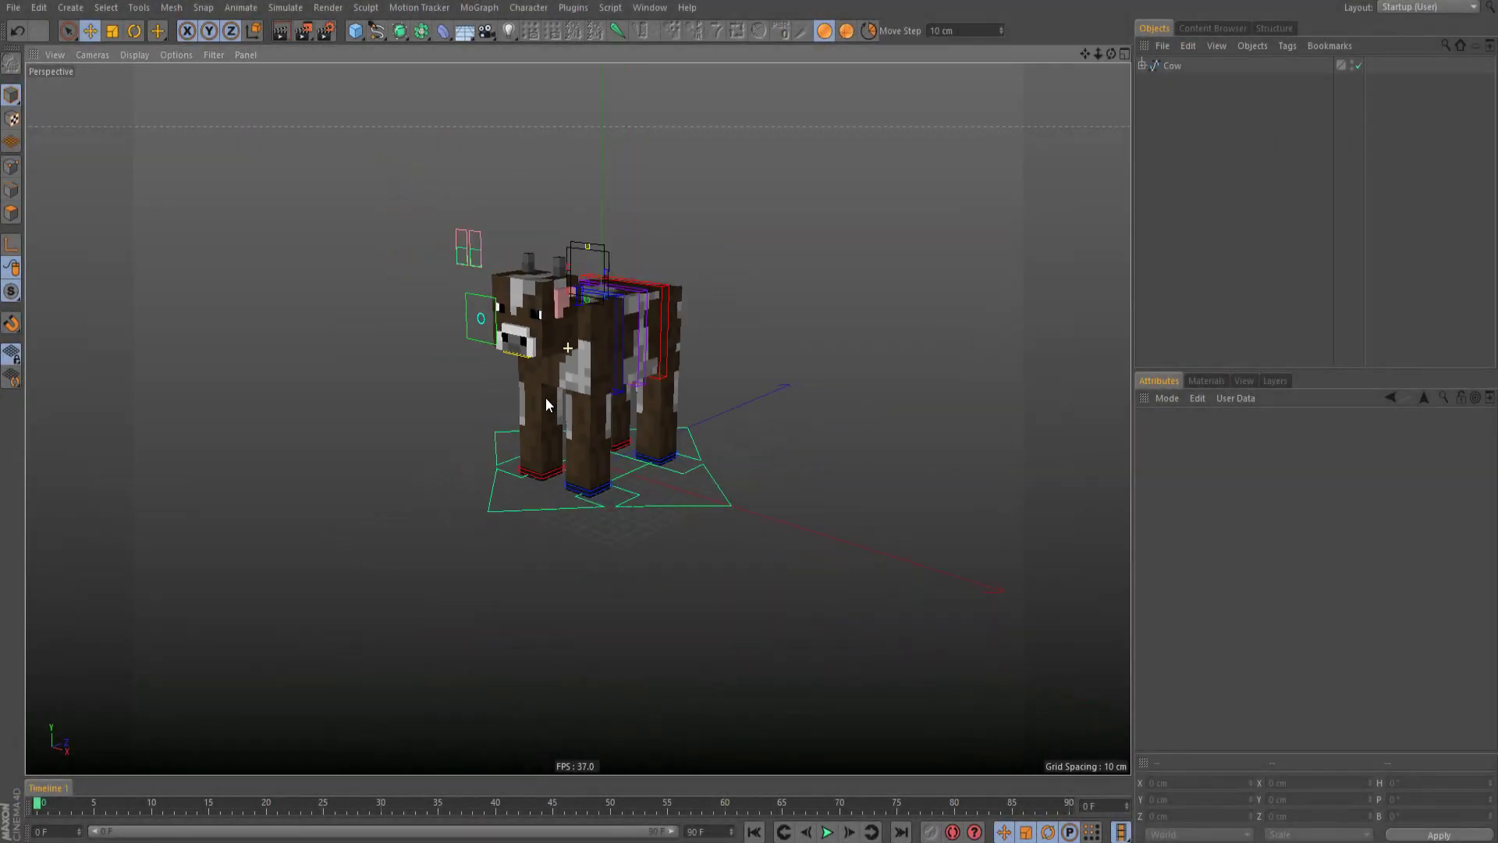
Step: Examine the cow rig and its surrounding controllers from several angles and distances
{"action": "left_click_drag", "start_coordinate": [671, 343], "coordinate": [724, 363], "text": "alt"}
{"action": "scroll", "coordinate": [577, 330], "scroll_direction": "up", "scroll_amount": 3}
{"action": "left_click_drag", "start_coordinate": [578, 330], "coordinate": [390, 334], "text": "alt"}
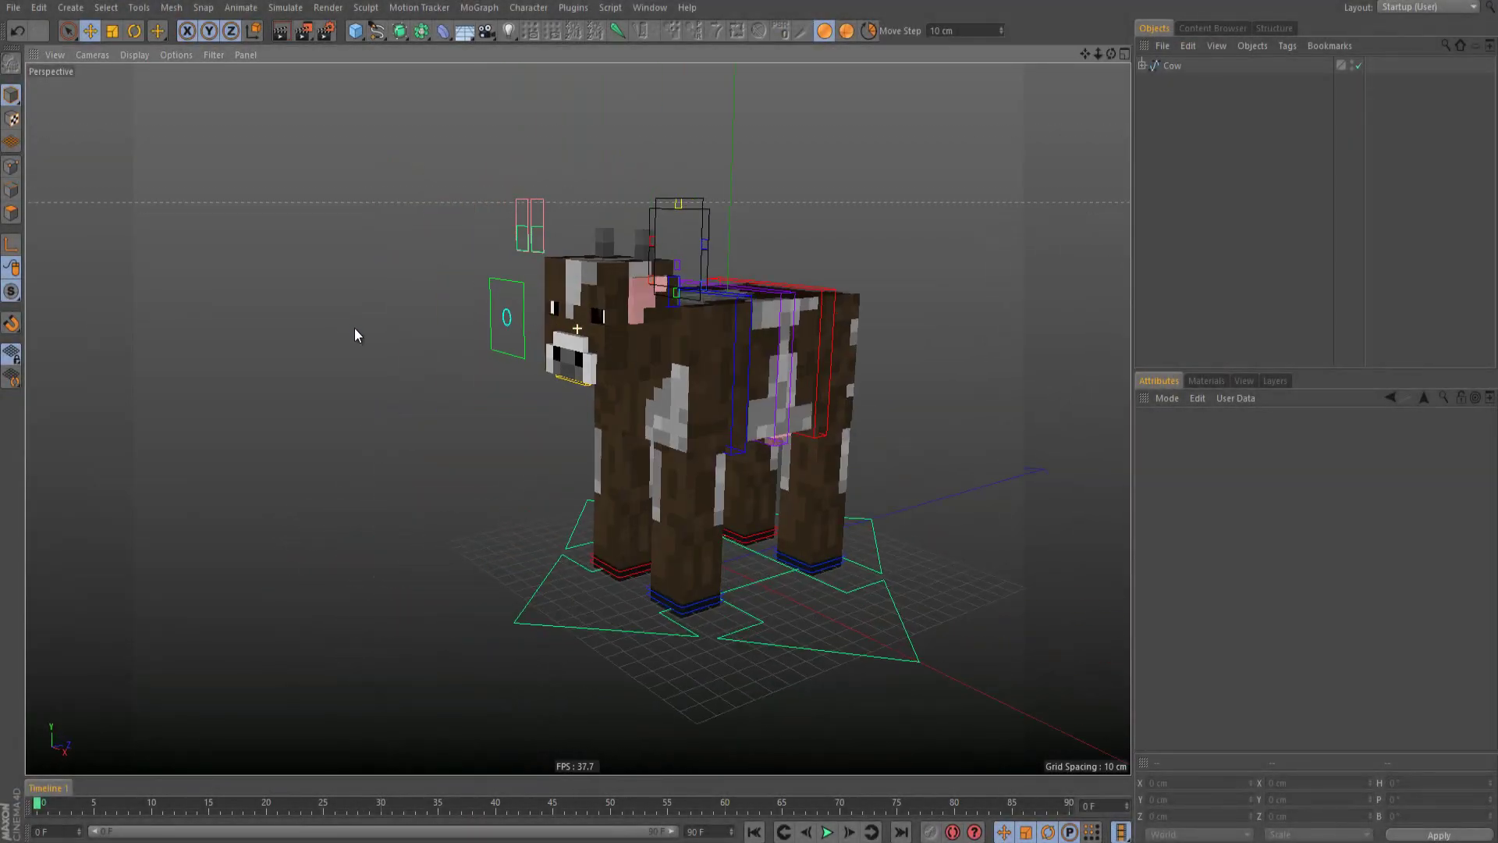
{"action": "middle_click_drag", "start_coordinate": [486, 367], "coordinate": [393, 367], "text": "alt"}
{"action": "left_click_drag", "start_coordinate": [394, 372], "coordinate": [606, 400], "text": "alt"}
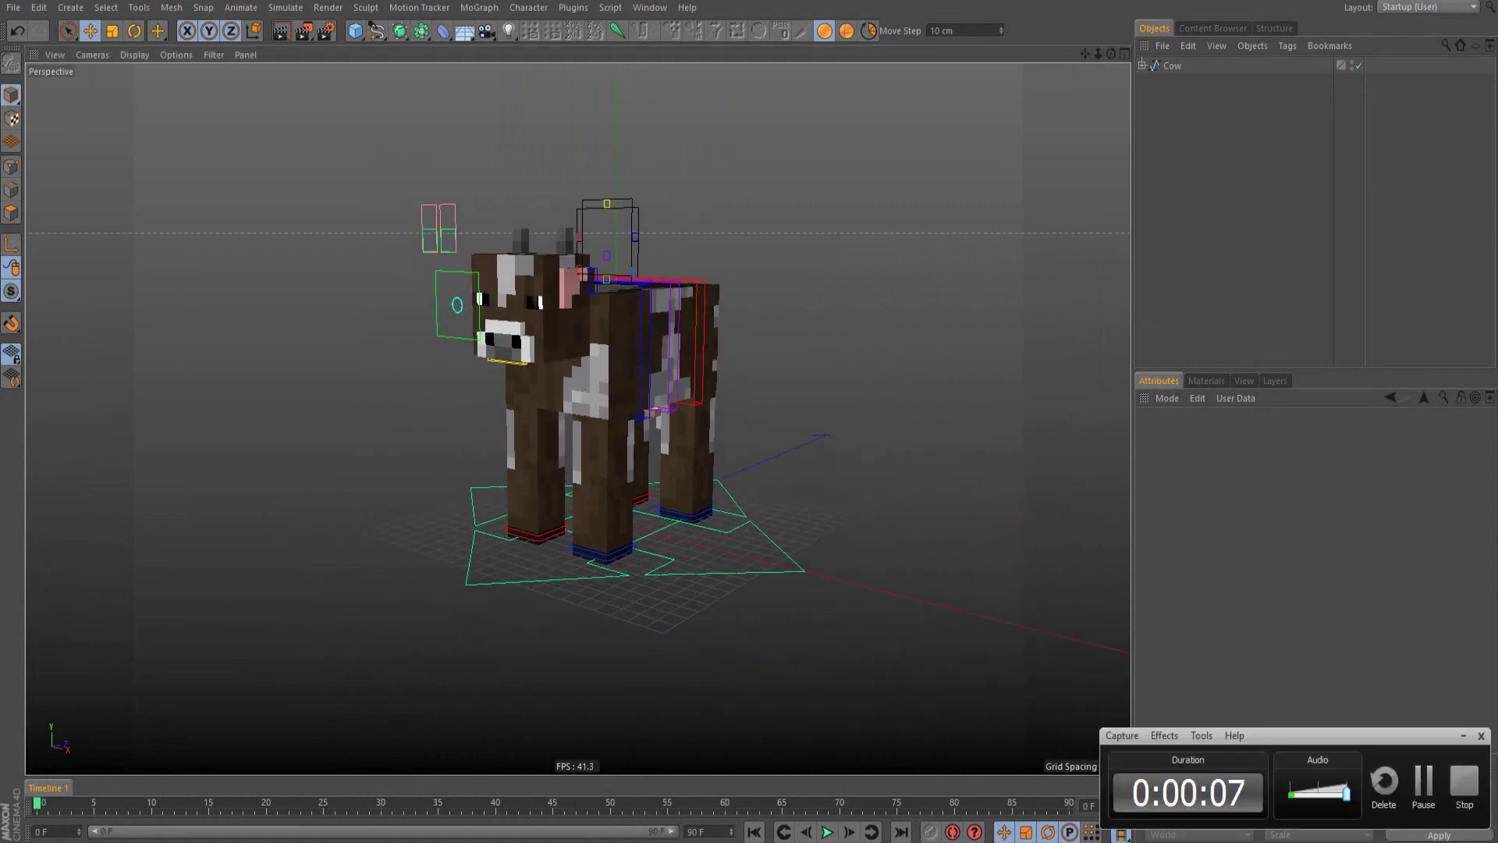
{"action": "left_click", "coordinate": [1479, 736]}
{"action": "left_click", "coordinate": [1166, 243]}
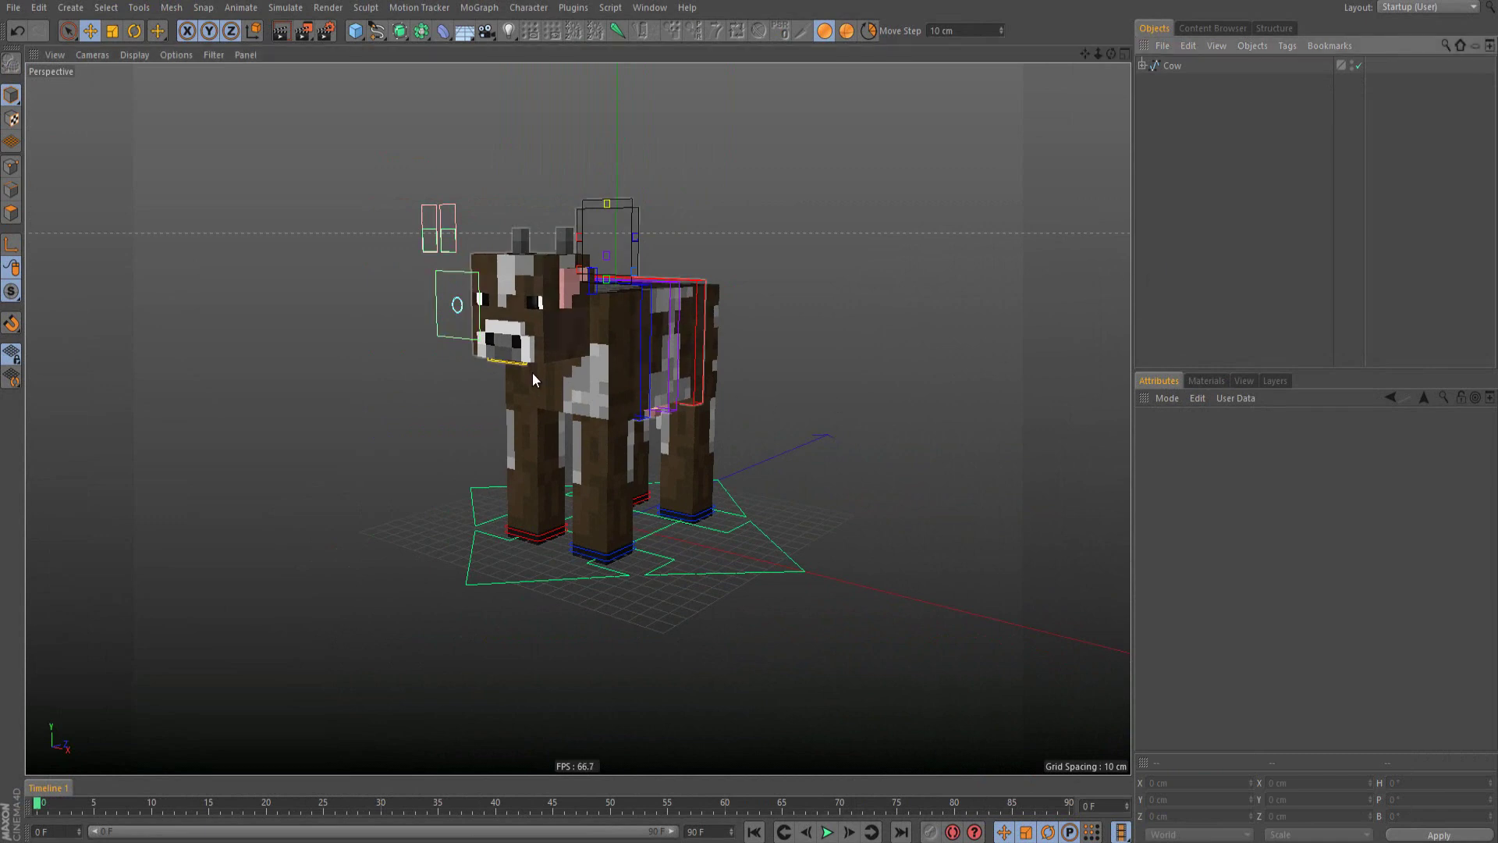
{"action": "right_click_drag", "start_coordinate": [532, 368], "coordinate": [643, 288], "text": "alt"}
{"action": "middle_click_drag", "start_coordinate": [594, 345], "coordinate": [614, 330], "text": "alt"}
{"action": "left_click_drag", "start_coordinate": [643, 338], "coordinate": [810, 383], "text": "alt"}
{"action": "left_click_drag", "start_coordinate": [729, 447], "coordinate": [575, 492], "text": "alt"}
{"action": "right_click_drag", "start_coordinate": [575, 492], "coordinate": [586, 275], "text": "alt"}
{"action": "left_click_drag", "start_coordinate": [585, 275], "coordinate": [554, 345], "text": "alt"}
{"action": "middle_click_drag", "start_coordinate": [551, 294], "coordinate": [602, 206], "text": "alt"}
{"action": "scroll", "coordinate": [558, 287], "scroll_direction": "up", "scroll_amount": 3}
{"action": "scroll", "coordinate": [584, 278], "scroll_direction": "up", "scroll_amount": 3}
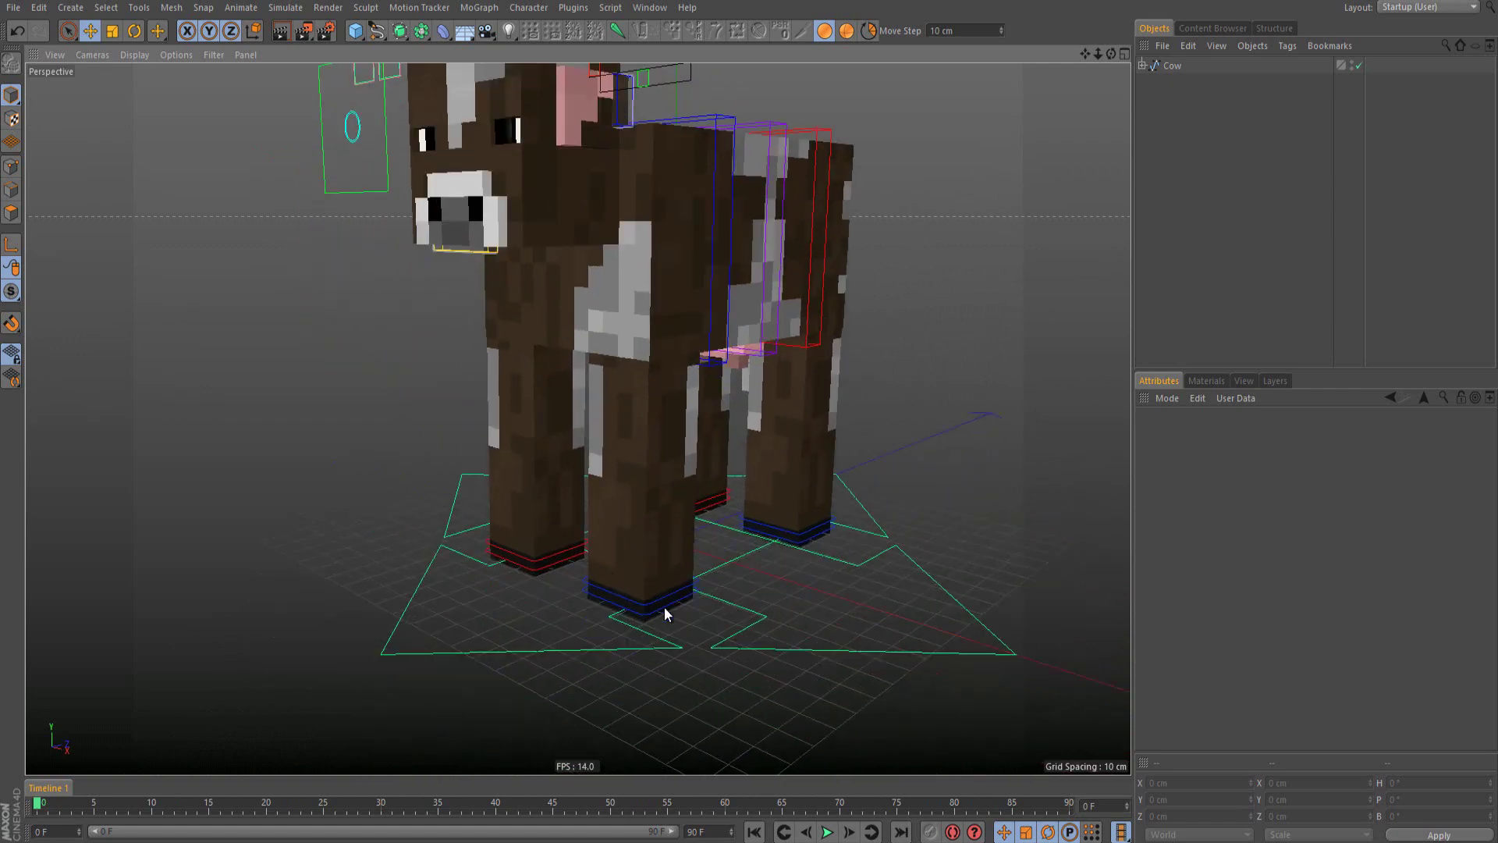
Step: Try moving the blue front leg's goal controller to bend the leg, and undo the move
{"action": "mouse_move", "coordinate": [678, 607]}
{"action": "left_mouse_down", "text": "alt"}
{"action": "mouse_move", "coordinate": [601, 615]}
{"action": "mouse_move", "coordinate": [700, 593]}
{"action": "left_mouse_up", "text": "alt"}
{"action": "left_click", "coordinate": [712, 593]}
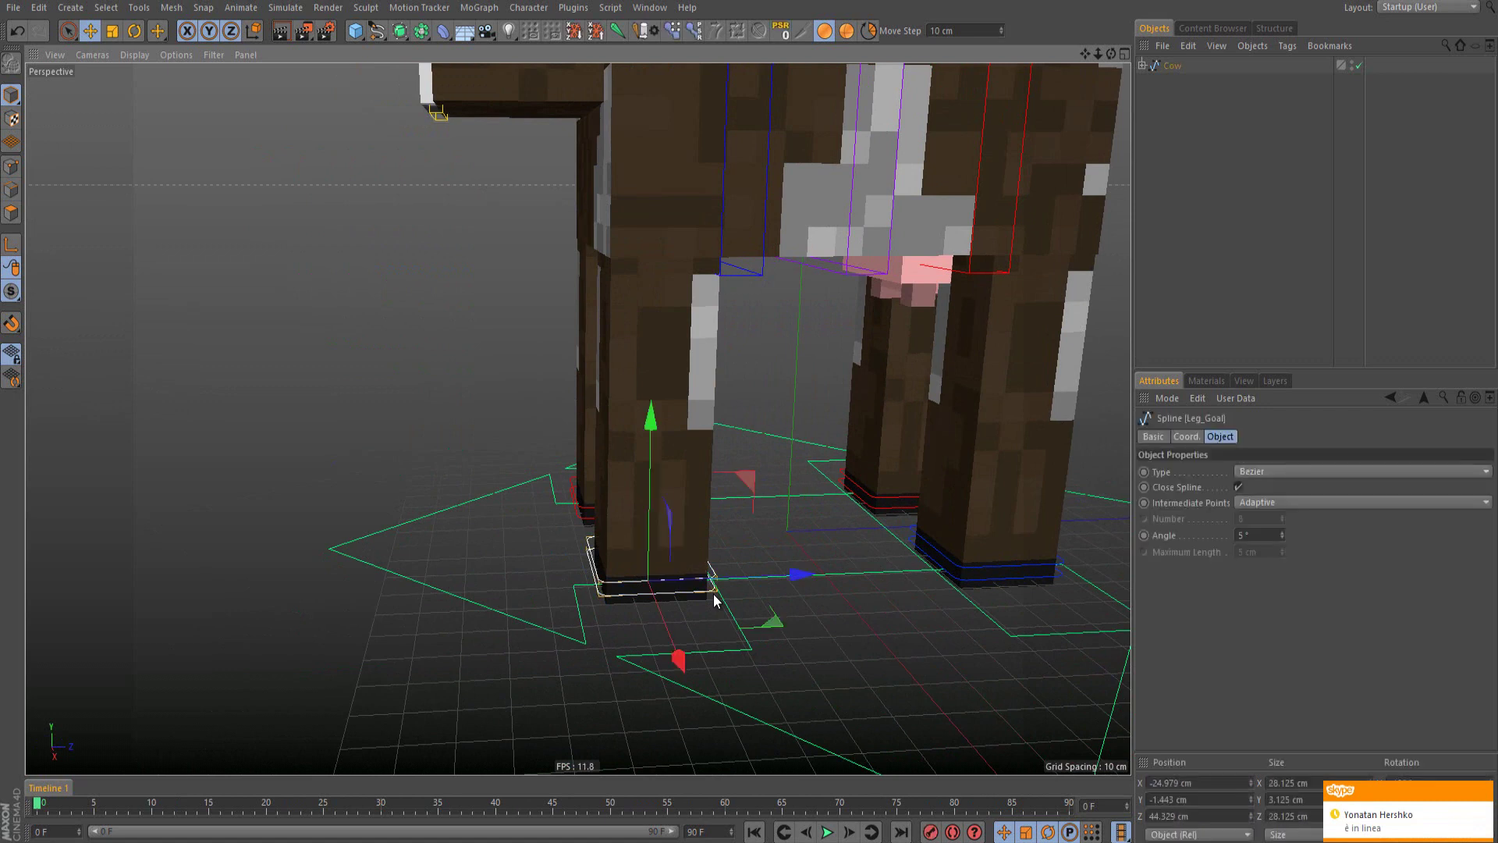
{"action": "left_click_drag", "start_coordinate": [783, 457], "coordinate": [496, 332]}
{"action": "left_click_drag", "start_coordinate": [486, 404], "coordinate": [480, 442], "text": "alt"}
{"action": "key", "text": "ctrl+z"}
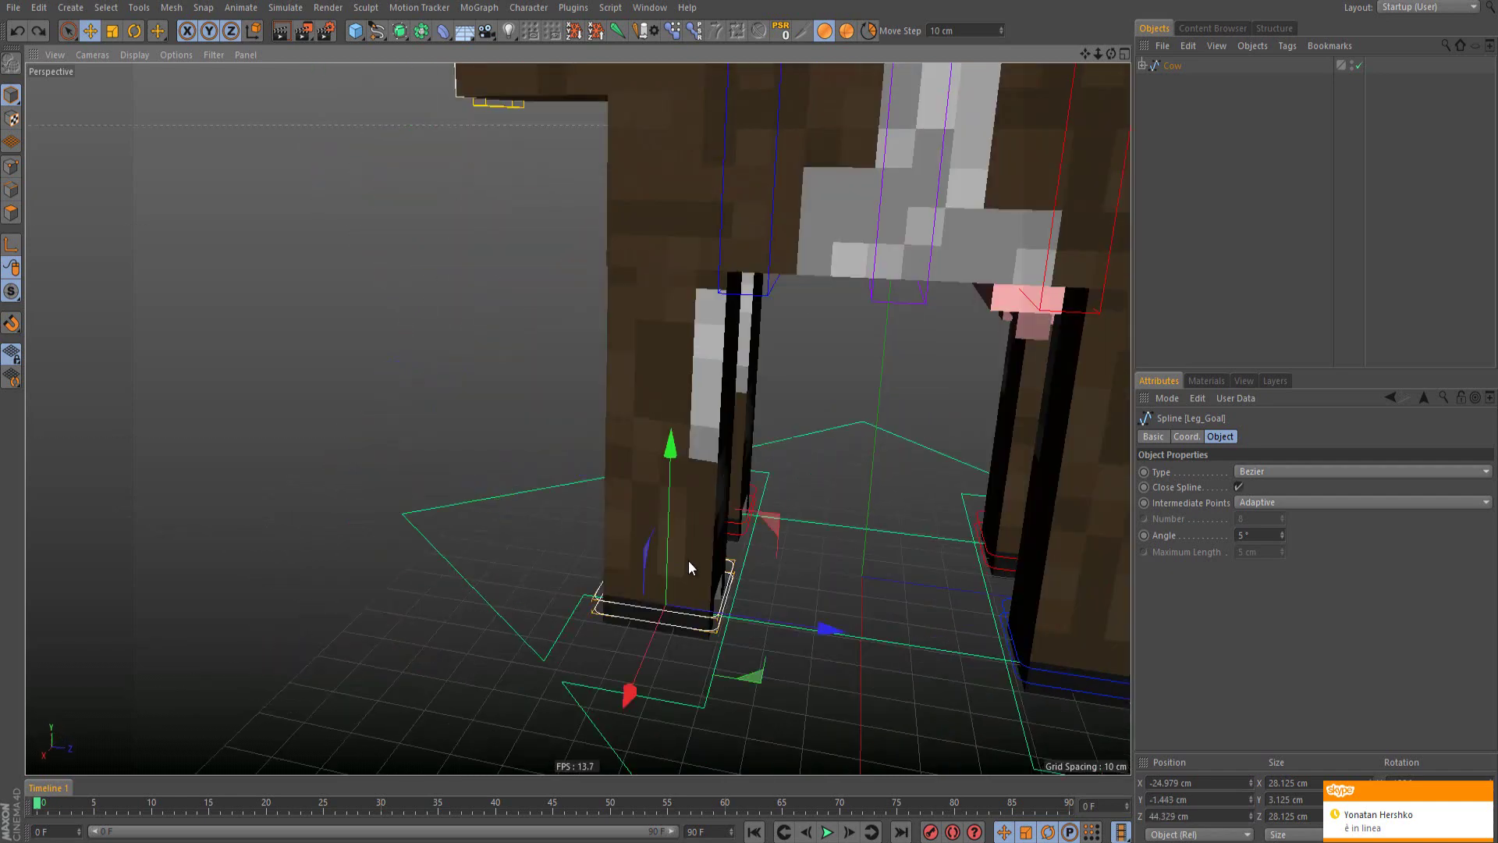
Step: Test the blue front leg's goal controller with another move from a side view, undo it and deselect the controller
{"action": "left_click_drag", "start_coordinate": [690, 560], "coordinate": [722, 533], "text": "alt"}
{"action": "middle_click_drag", "start_coordinate": [722, 533], "coordinate": [668, 507], "text": "alt"}
{"action": "left_click_drag", "start_coordinate": [668, 508], "coordinate": [742, 515], "text": "alt"}
{"action": "left_click_drag", "start_coordinate": [670, 475], "coordinate": [621, 492]}
{"action": "scroll", "coordinate": [551, 500], "scroll_direction": "down", "scroll_amount": 3}
{"action": "key", "text": "ctrl+z"}
{"action": "scroll", "coordinate": [615, 543], "scroll_direction": "down", "scroll_amount": 5}
{"action": "left_click", "coordinate": [640, 426]}
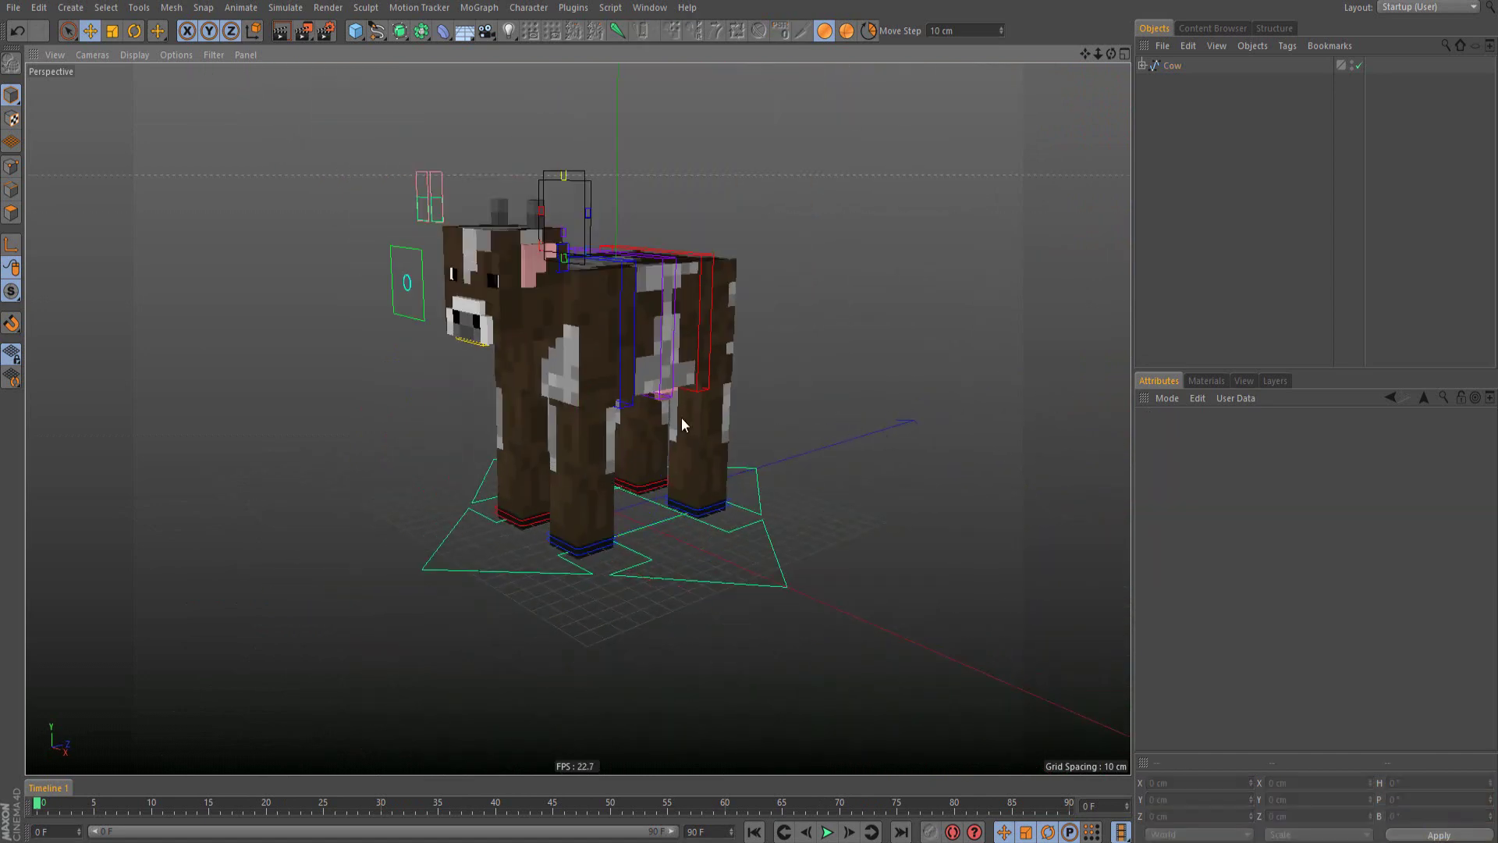
Step: Lift the blue front leg forward by moving its goal controller to about Y 22.2 cm, Z 74.8 cm
{"action": "scroll", "coordinate": [626, 395], "scroll_direction": "up", "scroll_amount": 3}
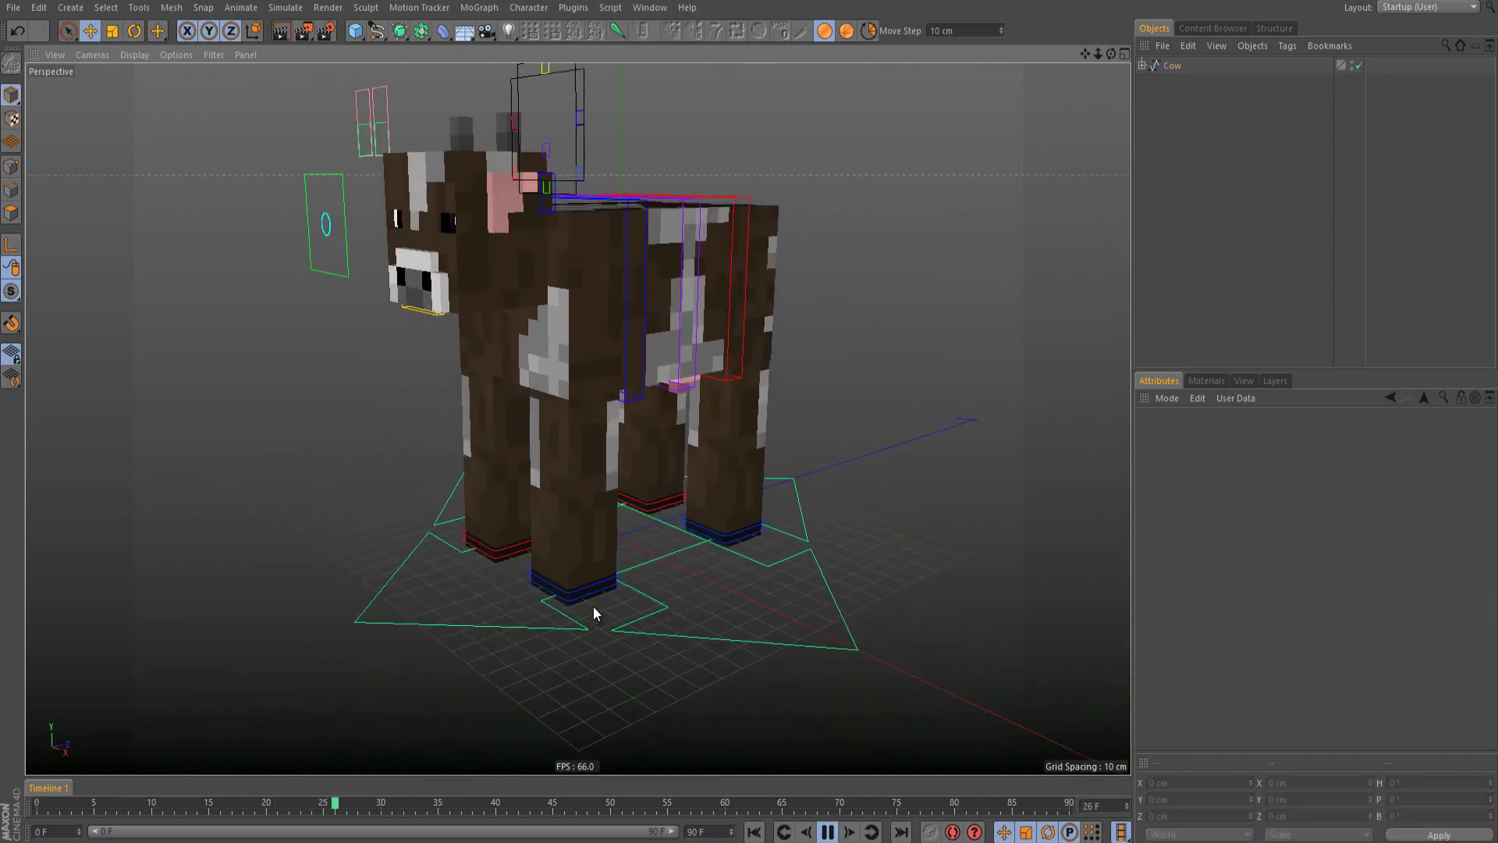
{"action": "scroll", "coordinate": [594, 607], "scroll_direction": "up", "scroll_amount": 5}
{"action": "left_click", "coordinate": [666, 548]}
{"action": "left_click_drag", "start_coordinate": [654, 589], "coordinate": [452, 284], "text": "alt"}
{"action": "scroll", "coordinate": [468, 356], "scroll_direction": "down", "scroll_amount": 4}
{"action": "scroll", "coordinate": [506, 397], "scroll_direction": "down", "scroll_amount": 2}
{"action": "left_click_drag", "start_coordinate": [506, 396], "coordinate": [527, 370], "text": "alt"}
Step: Try rotating the lifted hoof's goal controller about -40.3° in pitch, and undo the leg's rotation and move
{"action": "key", "text": "r"}
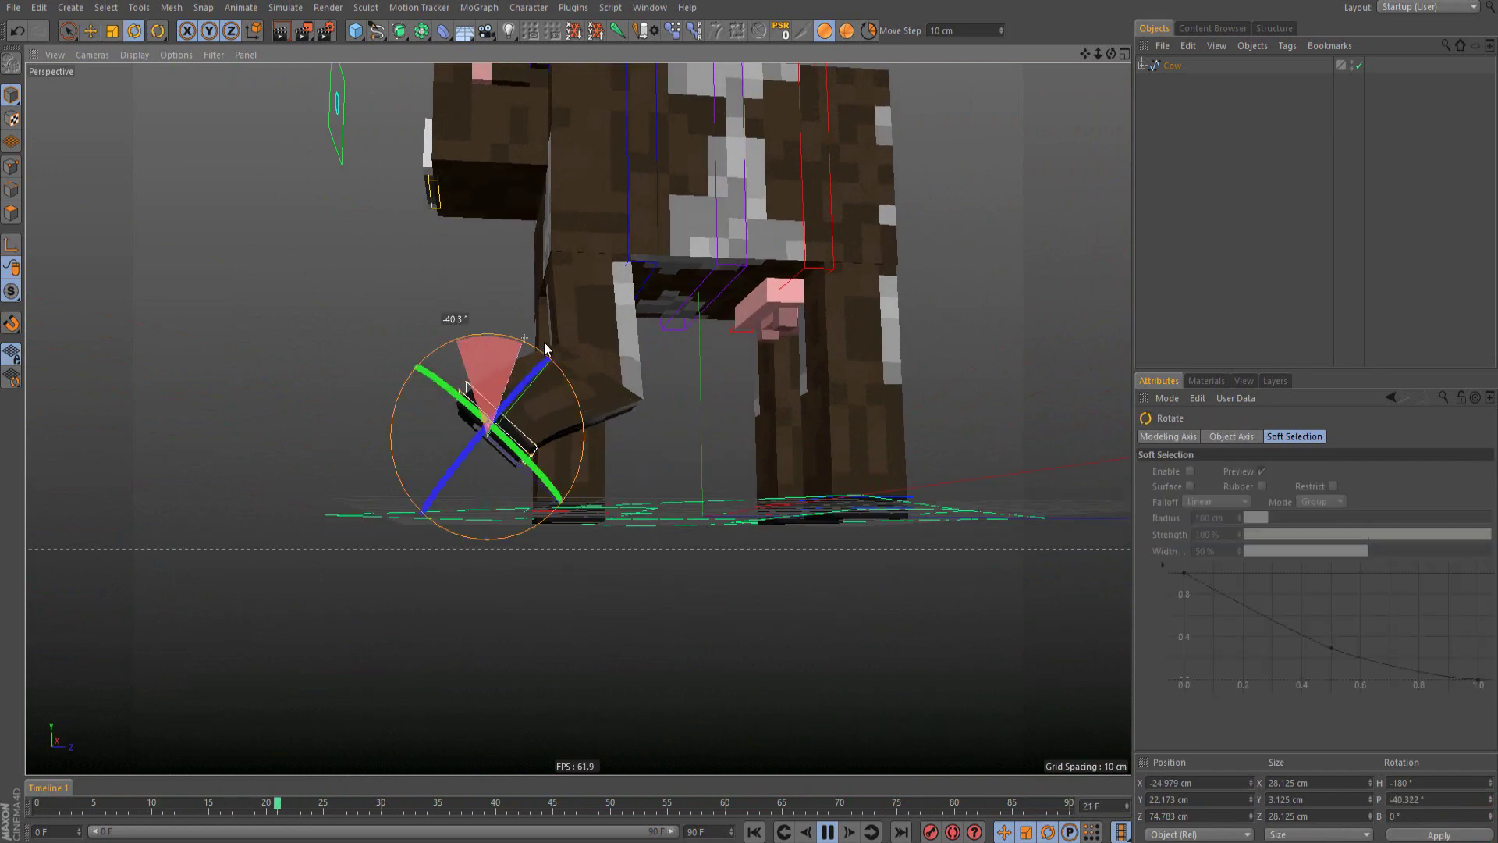
{"action": "left_click_drag", "start_coordinate": [643, 425], "coordinate": [578, 418]}
{"action": "left_click_drag", "start_coordinate": [577, 418], "coordinate": [615, 478], "text": "alt"}
{"action": "key", "text": "ctrl+z"}
{"action": "key", "text": "ctrl+z"}
{"action": "right_click_drag", "start_coordinate": [605, 502], "coordinate": [578, 574], "text": "alt"}
{"action": "right_click_drag", "start_coordinate": [580, 406], "coordinate": [587, 344], "text": "alt"}
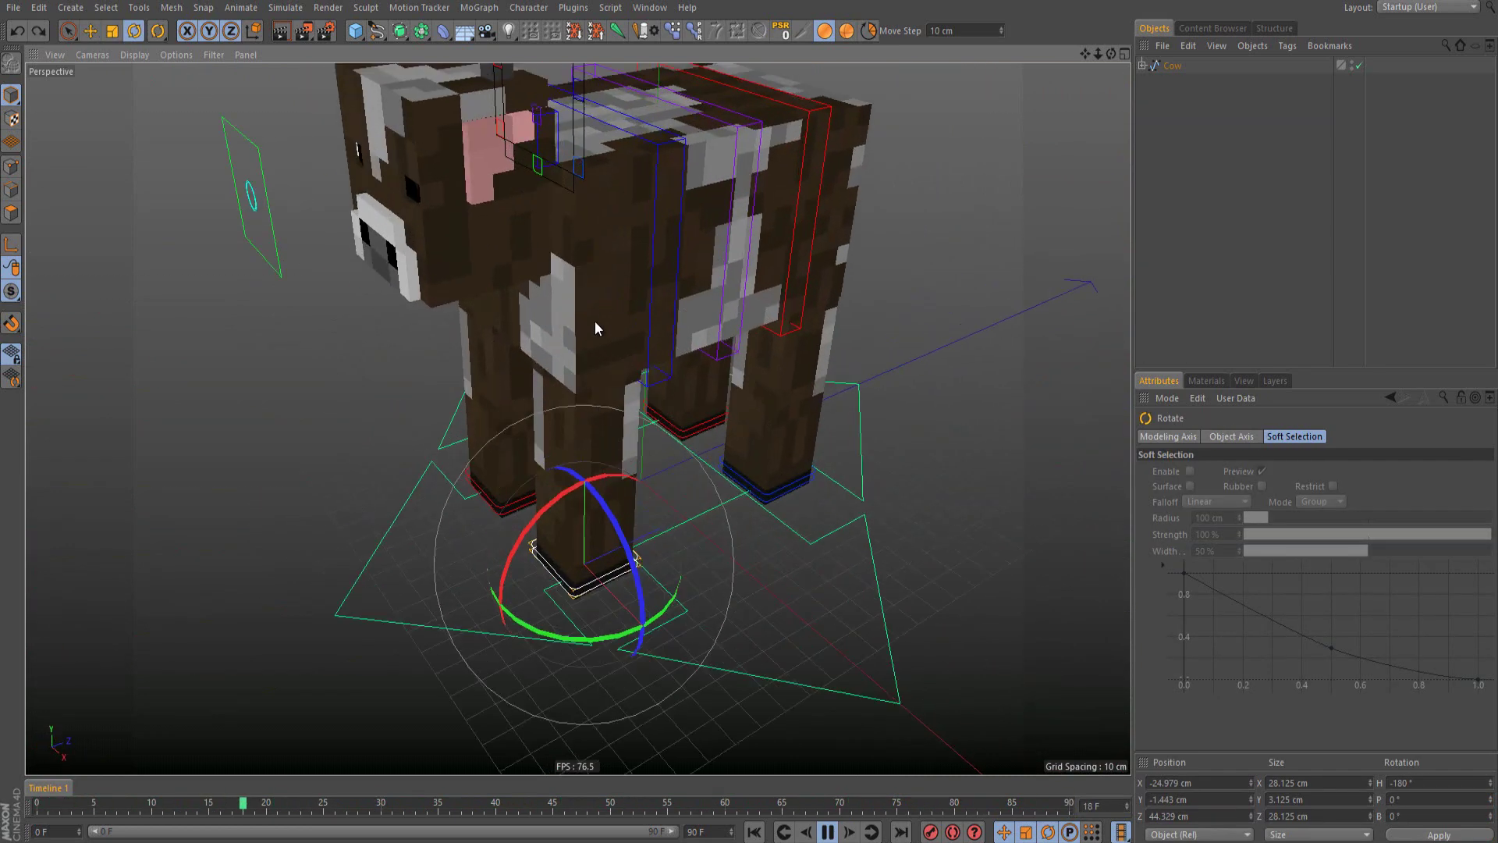
Step: Move the blue front leg's goal controller up and sideways to about X -55.4, Y 11.3, Z 53 cm
{"action": "middle_click_drag", "start_coordinate": [579, 523], "coordinate": [565, 450], "text": "alt"}
{"action": "right_click_drag", "start_coordinate": [565, 449], "coordinate": [565, 388], "text": "alt"}
{"action": "left_click_drag", "start_coordinate": [565, 388], "coordinate": [496, 361], "text": "alt"}
{"action": "key", "text": "e"}
{"action": "left_click_drag", "start_coordinate": [777, 412], "coordinate": [705, 334]}
{"action": "left_click_drag", "start_coordinate": [623, 344], "coordinate": [615, 423], "text": "alt"}
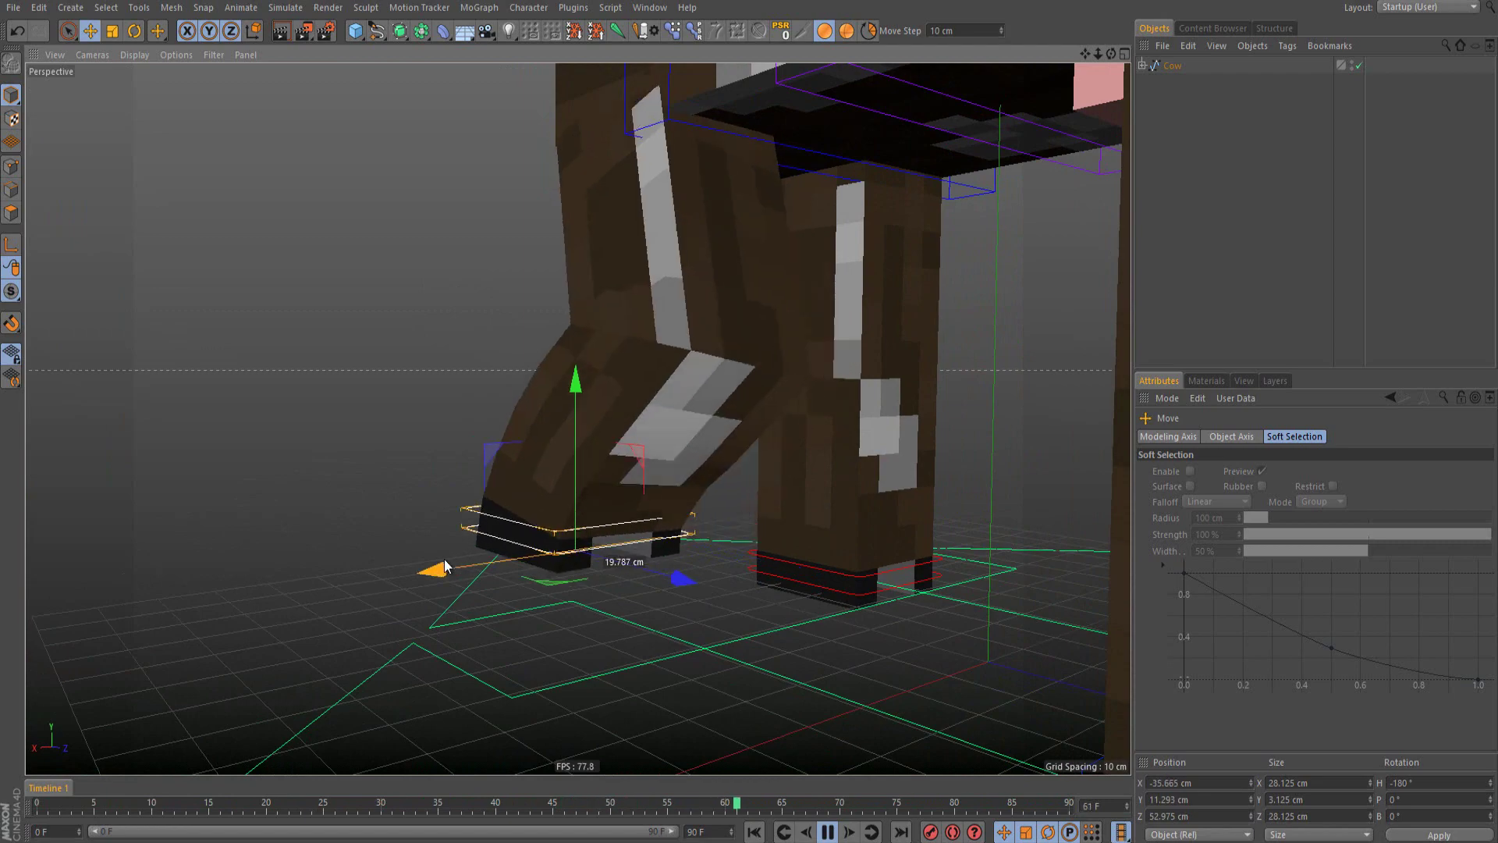
{"action": "left_click_drag", "start_coordinate": [494, 546], "coordinate": [747, 590], "text": "alt"}
{"action": "scroll", "coordinate": [733, 577], "scroll_direction": "down", "scroll_amount": 5}
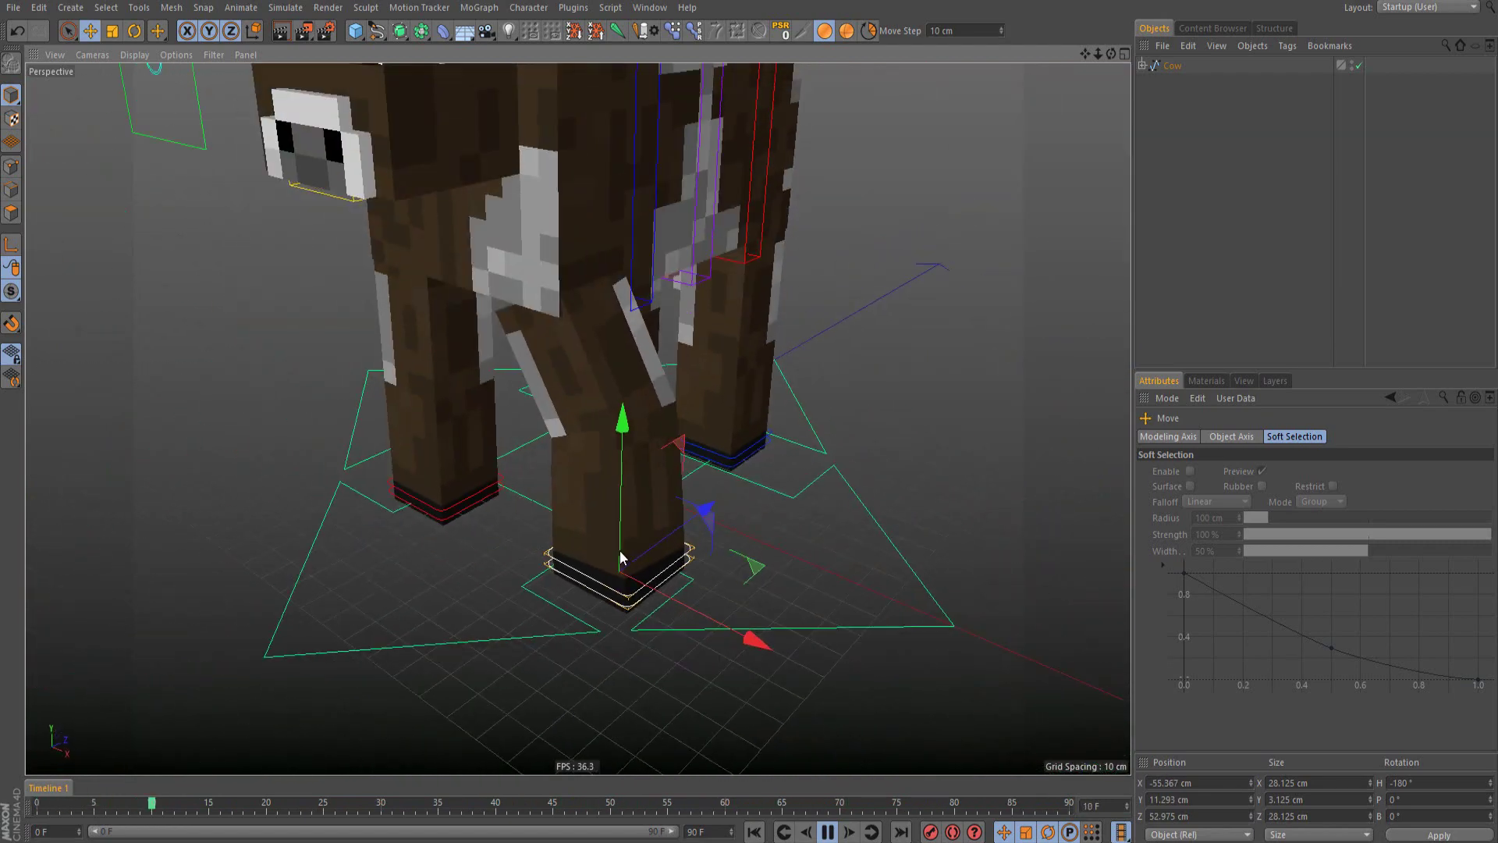
{"action": "left_click_drag", "start_coordinate": [622, 556], "coordinate": [687, 468], "text": "alt"}
Step: Select an eyelid controller and examine the cow's head, legs and body from the front around to the rear
{"action": "left_click", "coordinate": [219, 148]}
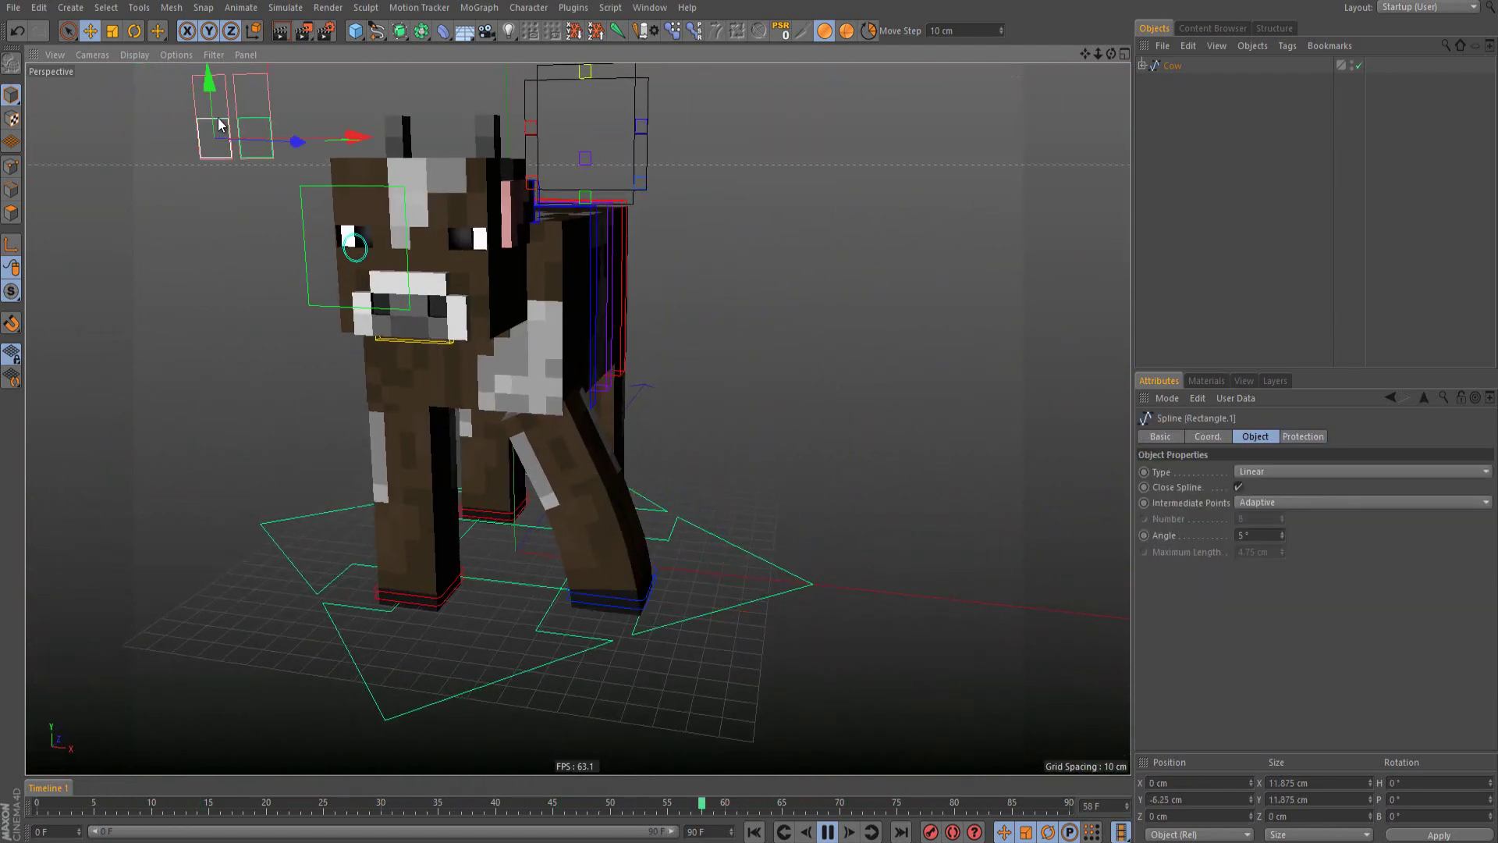
{"action": "middle_click_drag", "start_coordinate": [603, 654], "coordinate": [587, 558], "text": "alt"}
{"action": "right_click_drag", "start_coordinate": [592, 532], "coordinate": [749, 468], "text": "alt"}
{"action": "left_click_drag", "start_coordinate": [611, 469], "coordinate": [554, 520], "text": "alt"}
{"action": "left_click", "coordinate": [554, 520]}
{"action": "right_click_drag", "start_coordinate": [528, 527], "coordinate": [437, 492], "text": "alt"}
{"action": "left_click_drag", "start_coordinate": [538, 305], "coordinate": [568, 294], "text": "alt"}
{"action": "right_click_drag", "start_coordinate": [507, 363], "coordinate": [526, 353], "text": "alt"}
{"action": "left_click_drag", "start_coordinate": [526, 352], "coordinate": [654, 359], "text": "alt"}
{"action": "middle_click_drag", "start_coordinate": [653, 359], "coordinate": [591, 370], "text": "alt"}
Step: Try rotating the red rear back controller, and undo the rotation
{"action": "left_click", "coordinate": [685, 285]}
{"action": "key", "text": "r"}
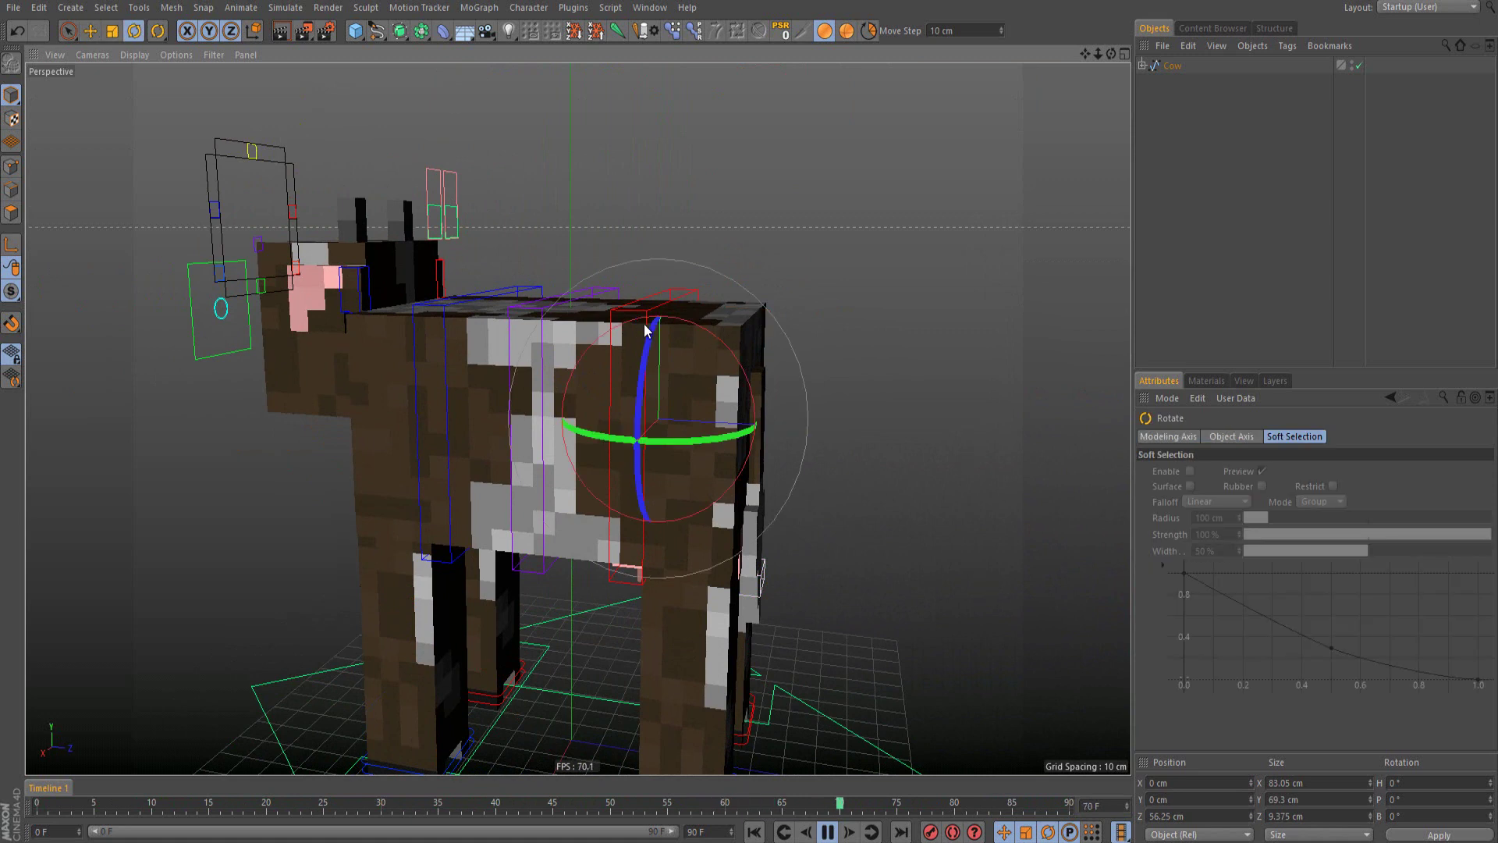
{"action": "left_click_drag", "start_coordinate": [713, 336], "coordinate": [766, 439]}
{"action": "key", "text": "ctrl+z"}
Step: Reselect the red rear back controller and try a second rotation of the hindquarters
{"action": "left_click", "coordinate": [458, 212]}
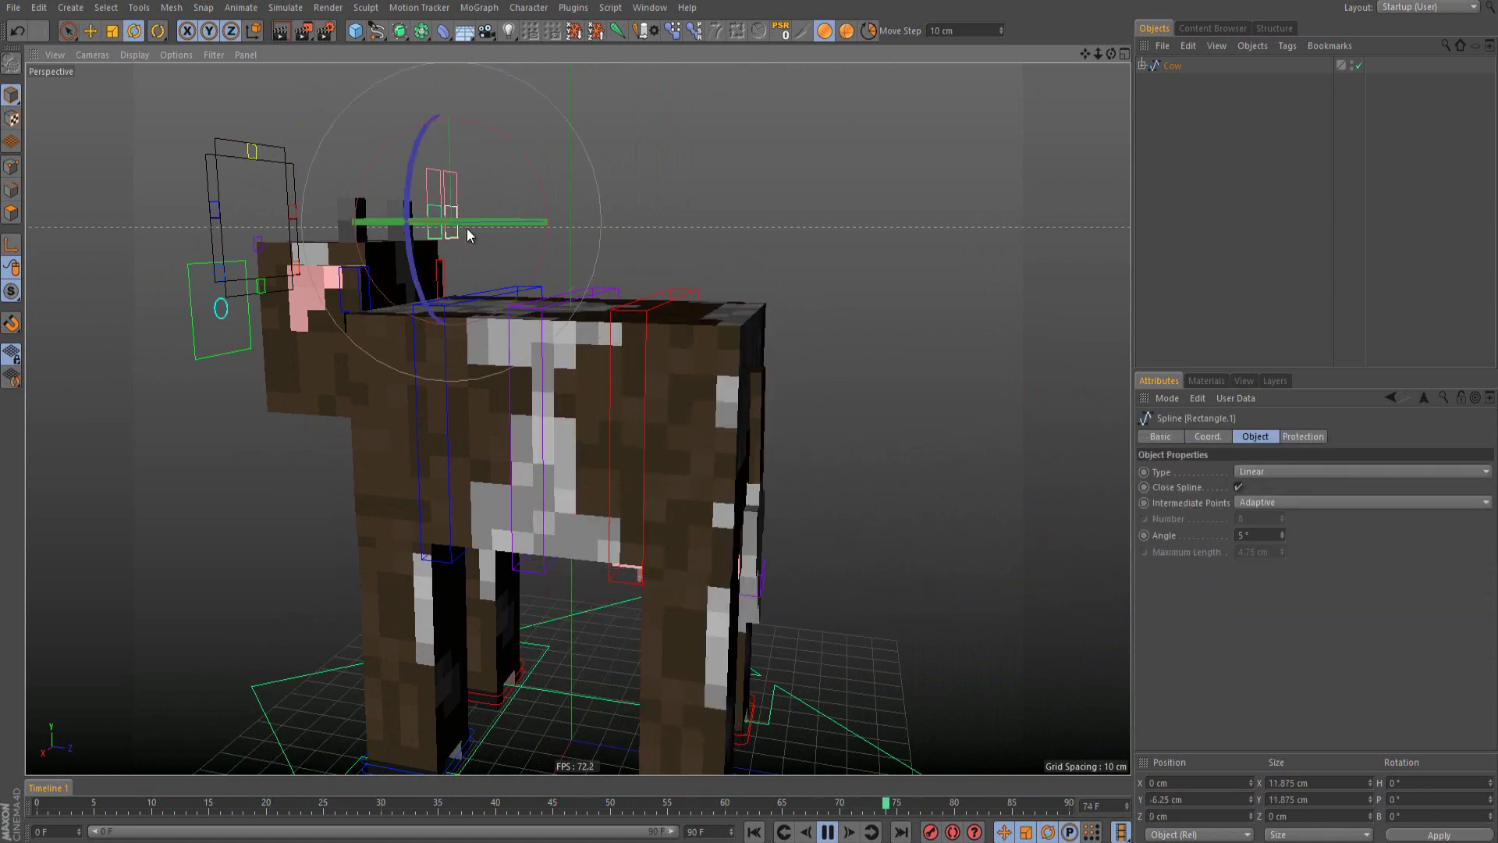
{"action": "key", "text": "e"}
{"action": "left_click", "coordinate": [702, 291]}
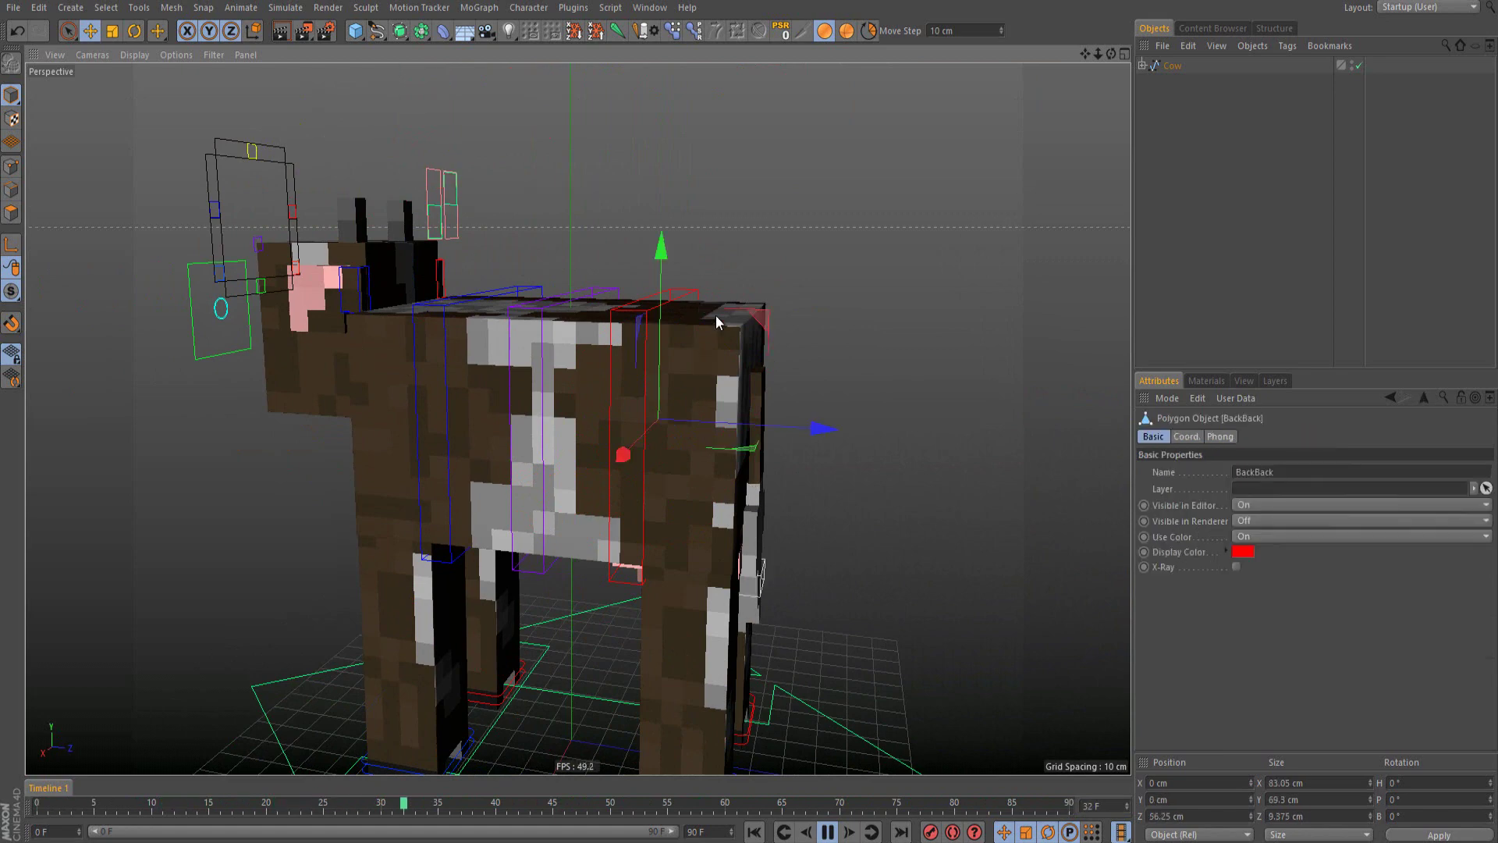
{"action": "key", "text": "r"}
{"action": "left_click_drag", "start_coordinate": [715, 337], "coordinate": [655, 433]}
{"action": "right_click_drag", "start_coordinate": [656, 433], "coordinate": [630, 463], "text": "alt"}
{"action": "left_click_drag", "start_coordinate": [630, 463], "coordinate": [706, 426], "text": "alt"}
{"action": "right_click_drag", "start_coordinate": [706, 426], "coordinate": [681, 400], "text": "alt"}
{"action": "mouse_move", "coordinate": [681, 400]}
{"action": "middle_mouse_down", "text": "alt"}
{"action": "mouse_move", "coordinate": [830, 358]}
{"action": "mouse_move", "coordinate": [680, 371]}
{"action": "middle_mouse_up", "text": "alt"}
{"action": "left_click_drag", "start_coordinate": [681, 371], "coordinate": [569, 395], "text": "alt"}
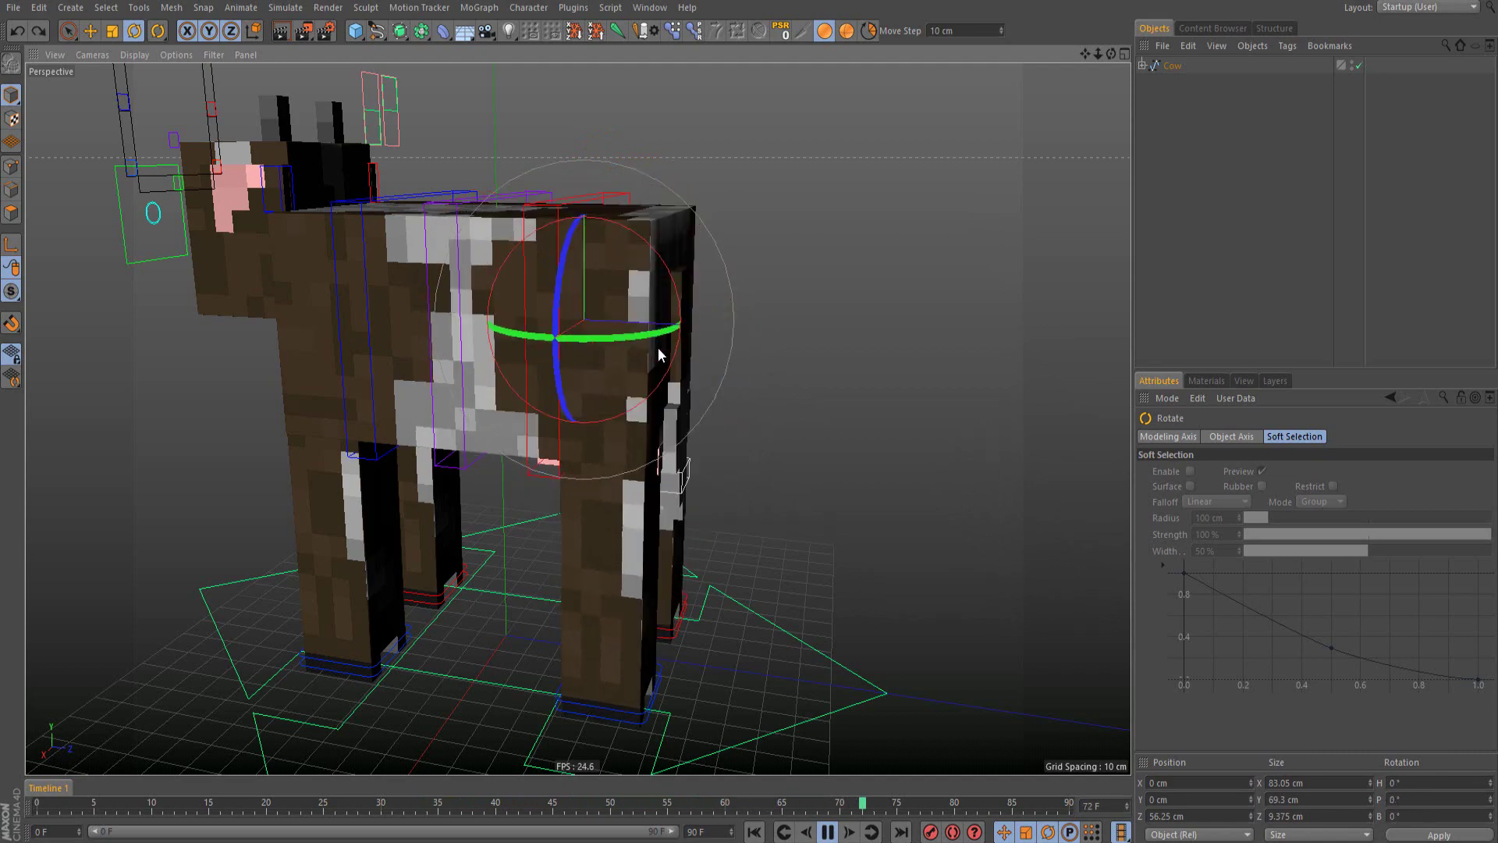
{"action": "middle_click_drag", "start_coordinate": [562, 301], "coordinate": [630, 302], "text": "alt"}
{"action": "left_click_drag", "start_coordinate": [693, 351], "coordinate": [614, 458], "text": "alt"}
Step: Swing the tail outward by moving its controller to about Y -9.9 cm, Z 76.8 cm
{"action": "left_click", "coordinate": [601, 454]}
{"action": "key", "text": "e"}
{"action": "right_click_drag", "start_coordinate": [614, 459], "coordinate": [494, 501], "text": "alt"}
{"action": "left_click_drag", "start_coordinate": [494, 501], "coordinate": [664, 373], "text": "alt"}
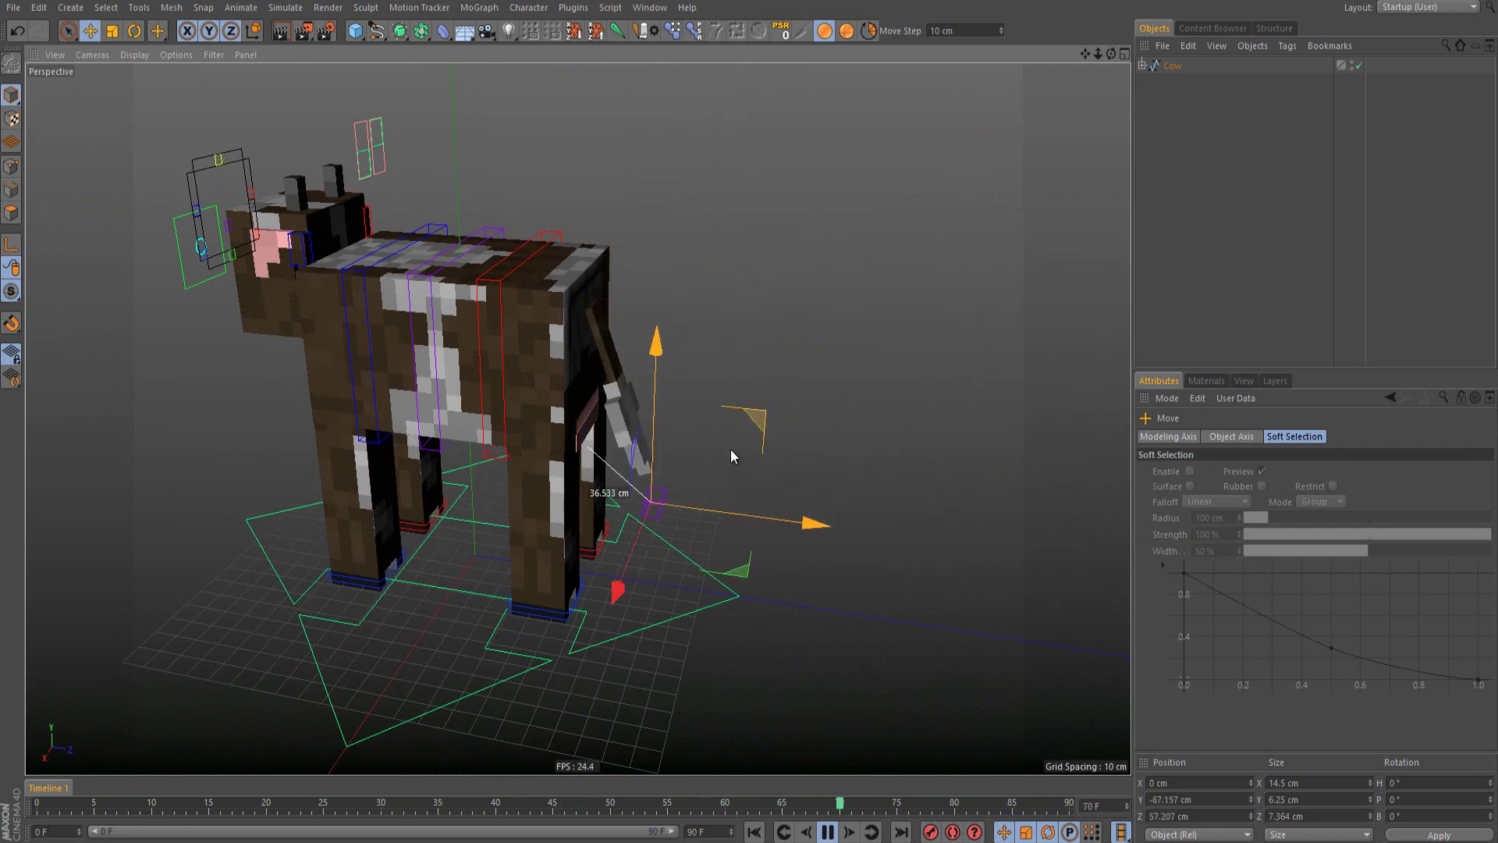
{"action": "scroll", "coordinate": [663, 426], "scroll_direction": "up", "scroll_amount": 4}
{"action": "left_click_drag", "start_coordinate": [640, 380], "coordinate": [856, 239]}
{"action": "left_click_drag", "start_coordinate": [804, 293], "coordinate": [714, 281], "text": "alt"}
Step: Test twisting the raised tail by rotating its controller to a bank of about -21.9°
{"action": "key", "text": "r"}
{"action": "middle_click_drag", "start_coordinate": [714, 279], "coordinate": [927, 409], "text": "alt"}
{"action": "left_click_drag", "start_coordinate": [927, 409], "coordinate": [936, 449], "text": "alt"}
{"action": "left_click_drag", "start_coordinate": [642, 375], "coordinate": [611, 357], "text": "alt"}
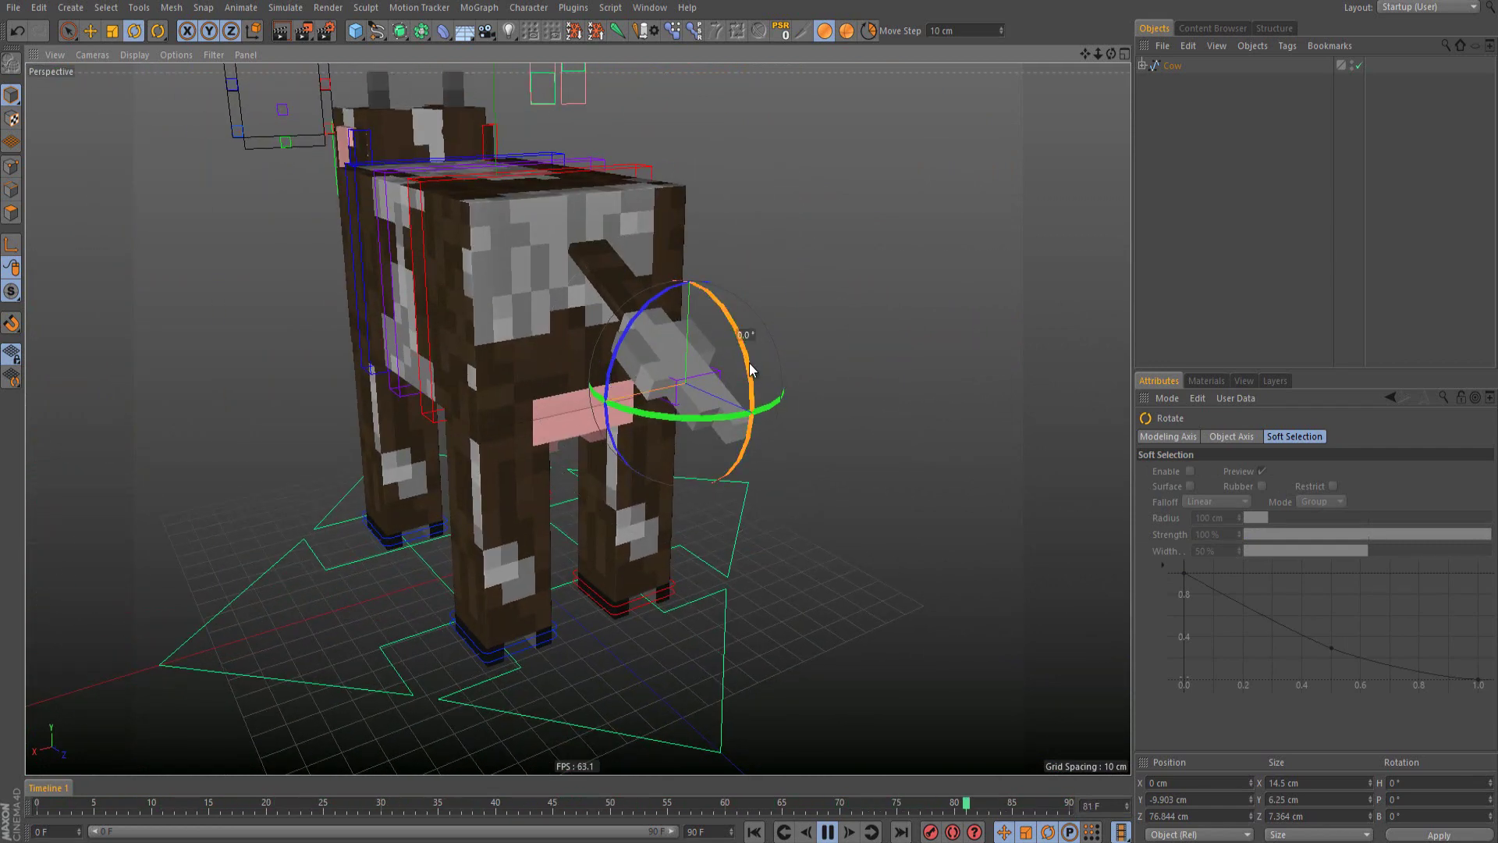
{"action": "left_click_drag", "start_coordinate": [753, 382], "coordinate": [702, 187]}
{"action": "left_click_drag", "start_coordinate": [776, 401], "coordinate": [634, 186]}
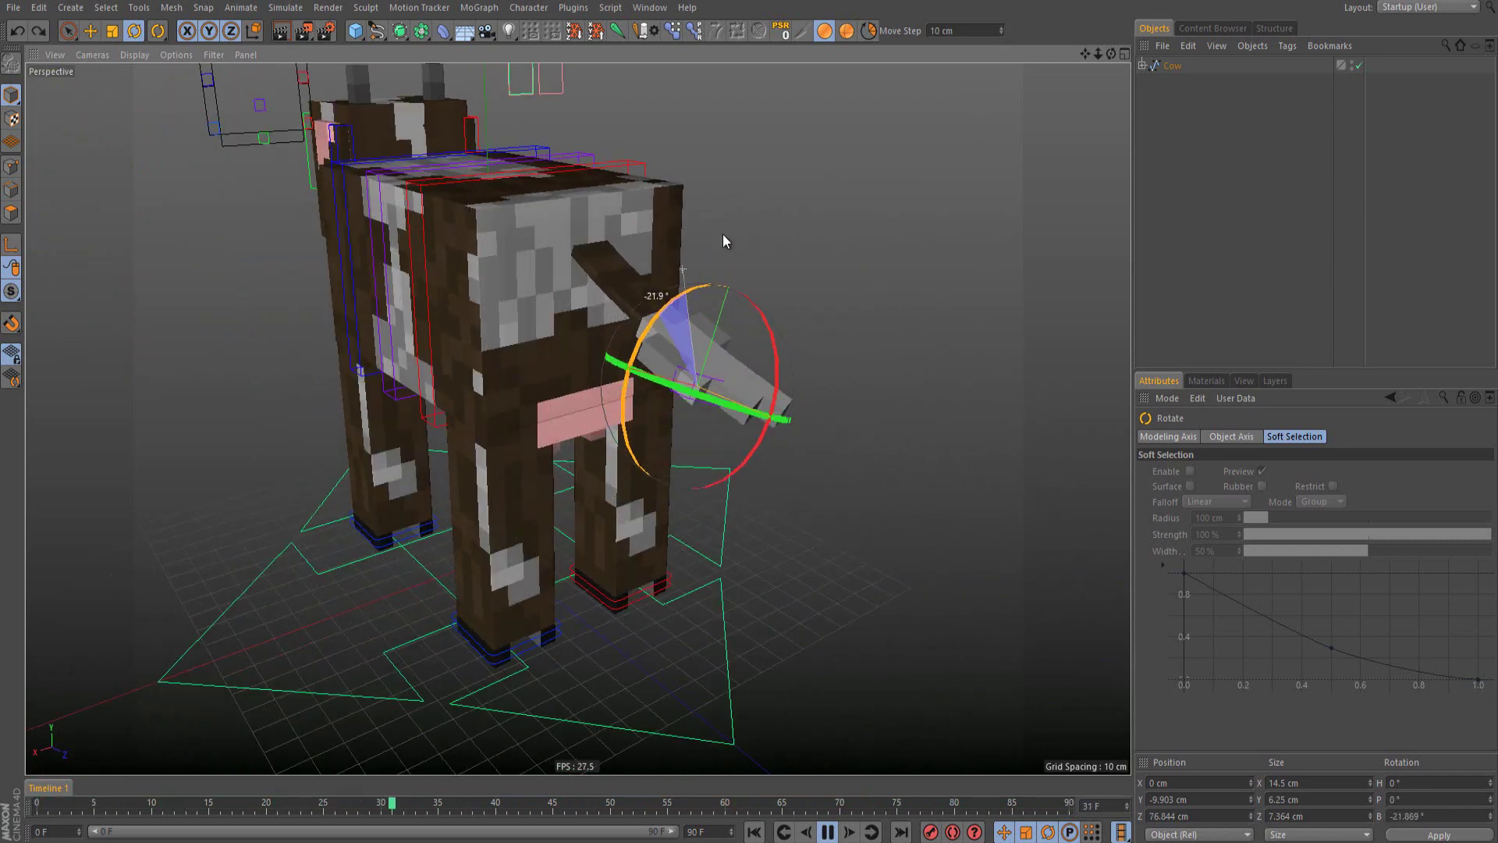
Step: Try turning the tail controller to a heading of about -187.6°, and restore the tail to its rest pose
{"action": "left_click_drag", "start_coordinate": [634, 362], "coordinate": [708, 479]}
{"action": "left_click_drag", "start_coordinate": [695, 425], "coordinate": [509, 424]}
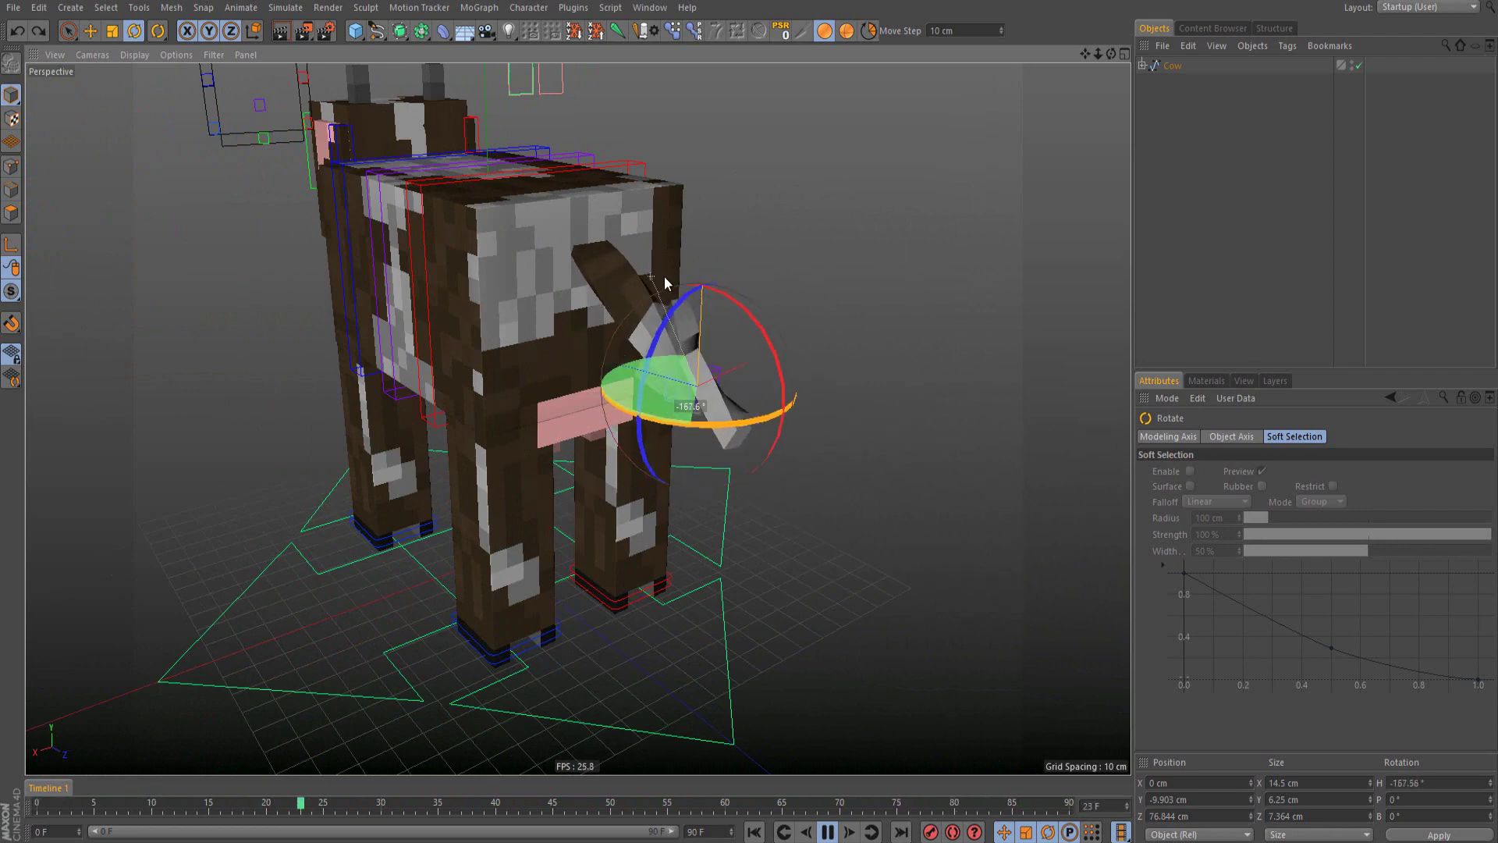
{"action": "left_click_drag", "start_coordinate": [664, 277], "coordinate": [664, 276]}
{"action": "left_click_drag", "start_coordinate": [663, 276], "coordinate": [867, 250], "text": "alt"}
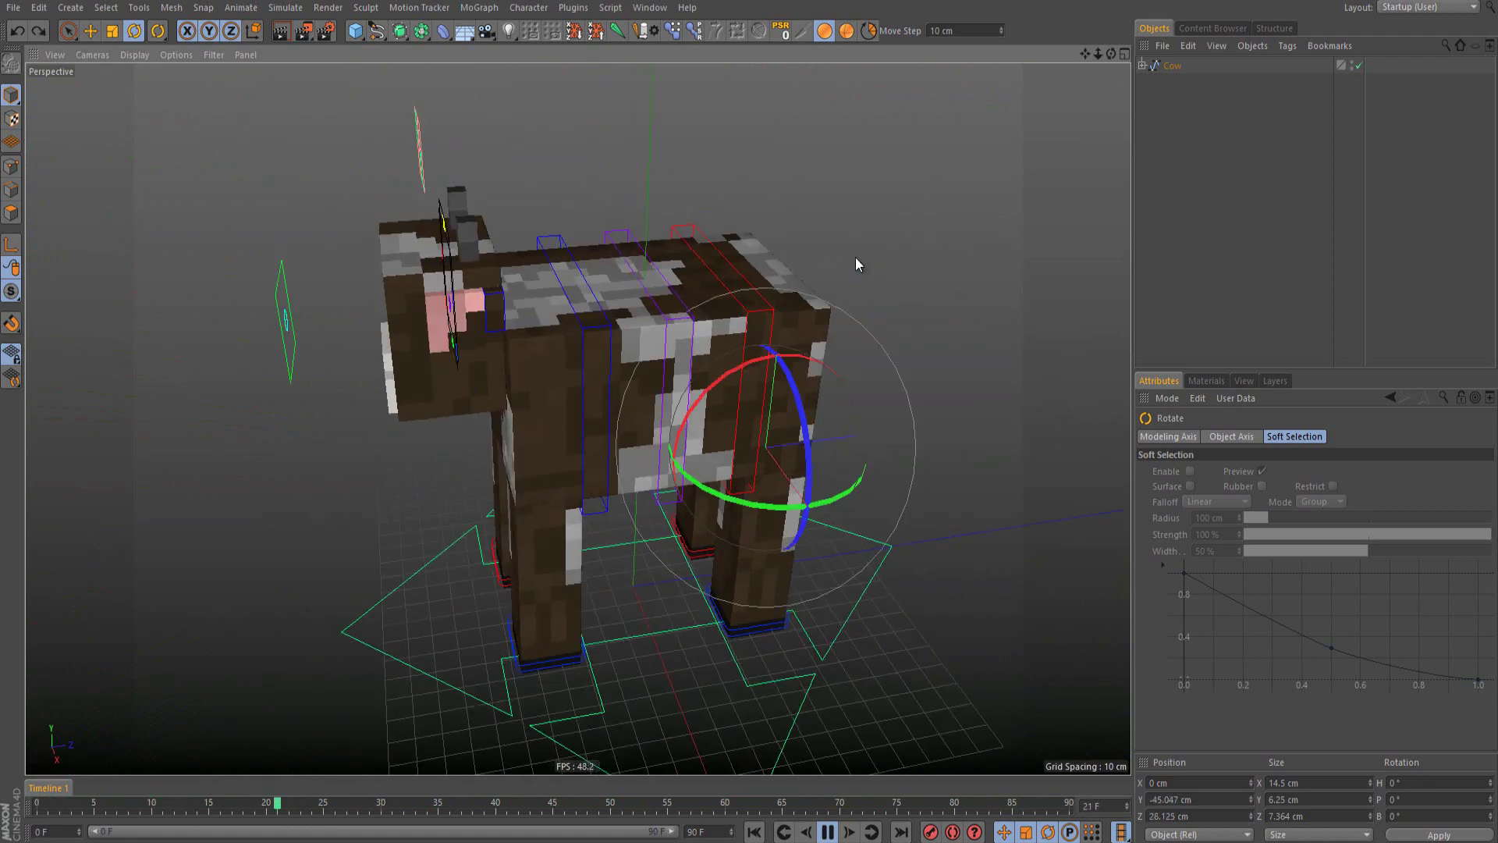
Step: Try rotating the blue front back controller to tilt the forequarters, and undo the rotation
{"action": "left_click_drag", "start_coordinate": [700, 334], "coordinate": [607, 223], "text": "alt"}
{"action": "scroll", "coordinate": [601, 219], "scroll_direction": "up", "scroll_amount": 4}
{"action": "left_click", "coordinate": [574, 194]}
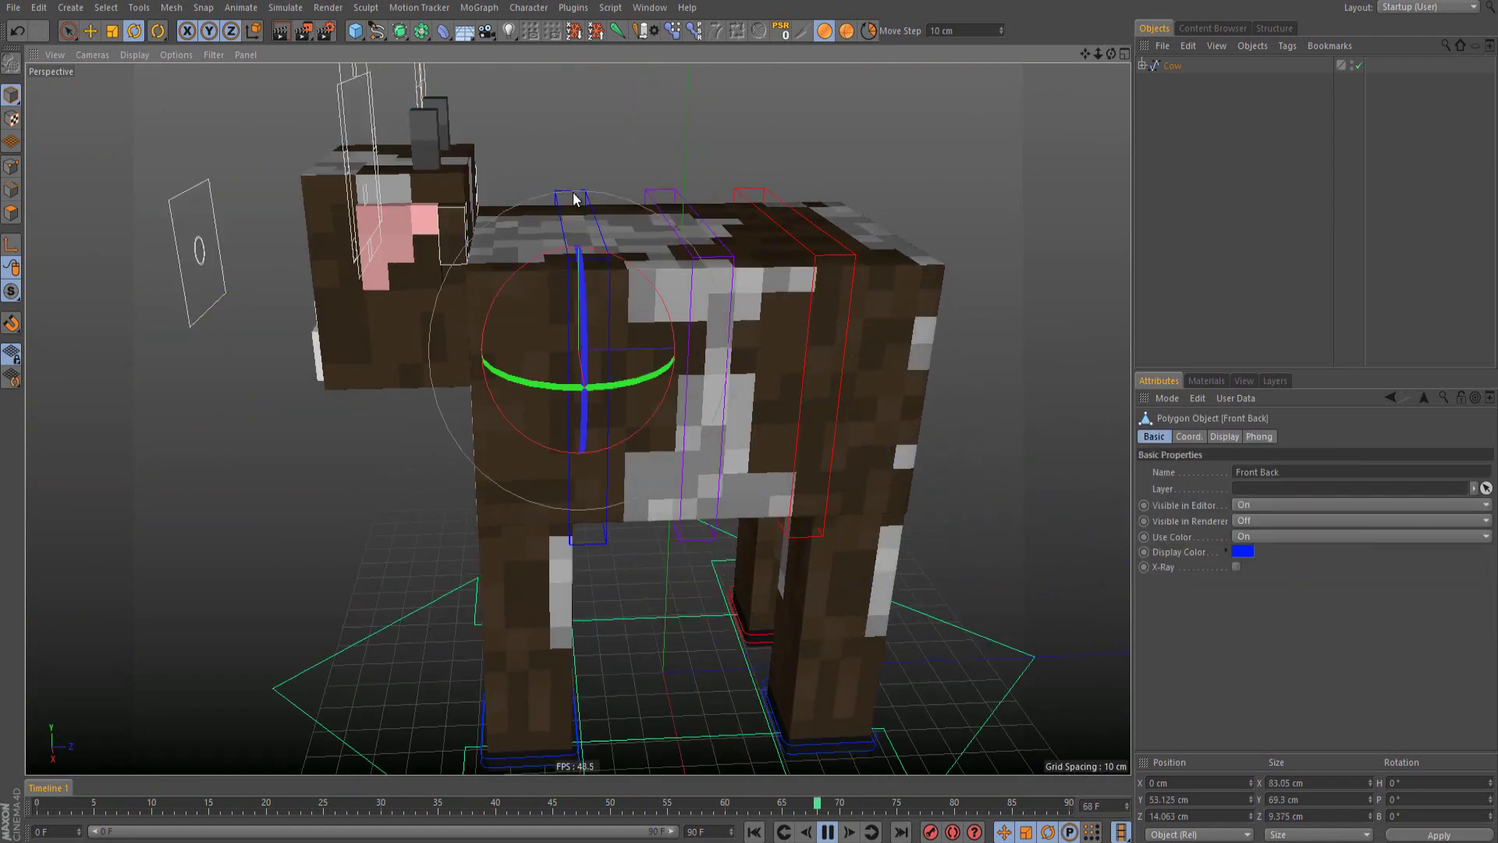
{"action": "middle_click_drag", "start_coordinate": [573, 193], "coordinate": [655, 129], "text": "alt"}
{"action": "left_click_drag", "start_coordinate": [622, 195], "coordinate": [639, 336]}
{"action": "key", "text": "ctrl+z"}
Step: Try rotating the front back controller to about H 4.5°, P -12.4°, B -19.9°, and undo it
{"action": "middle_click_drag", "start_coordinate": [605, 305], "coordinate": [574, 223], "text": "alt"}
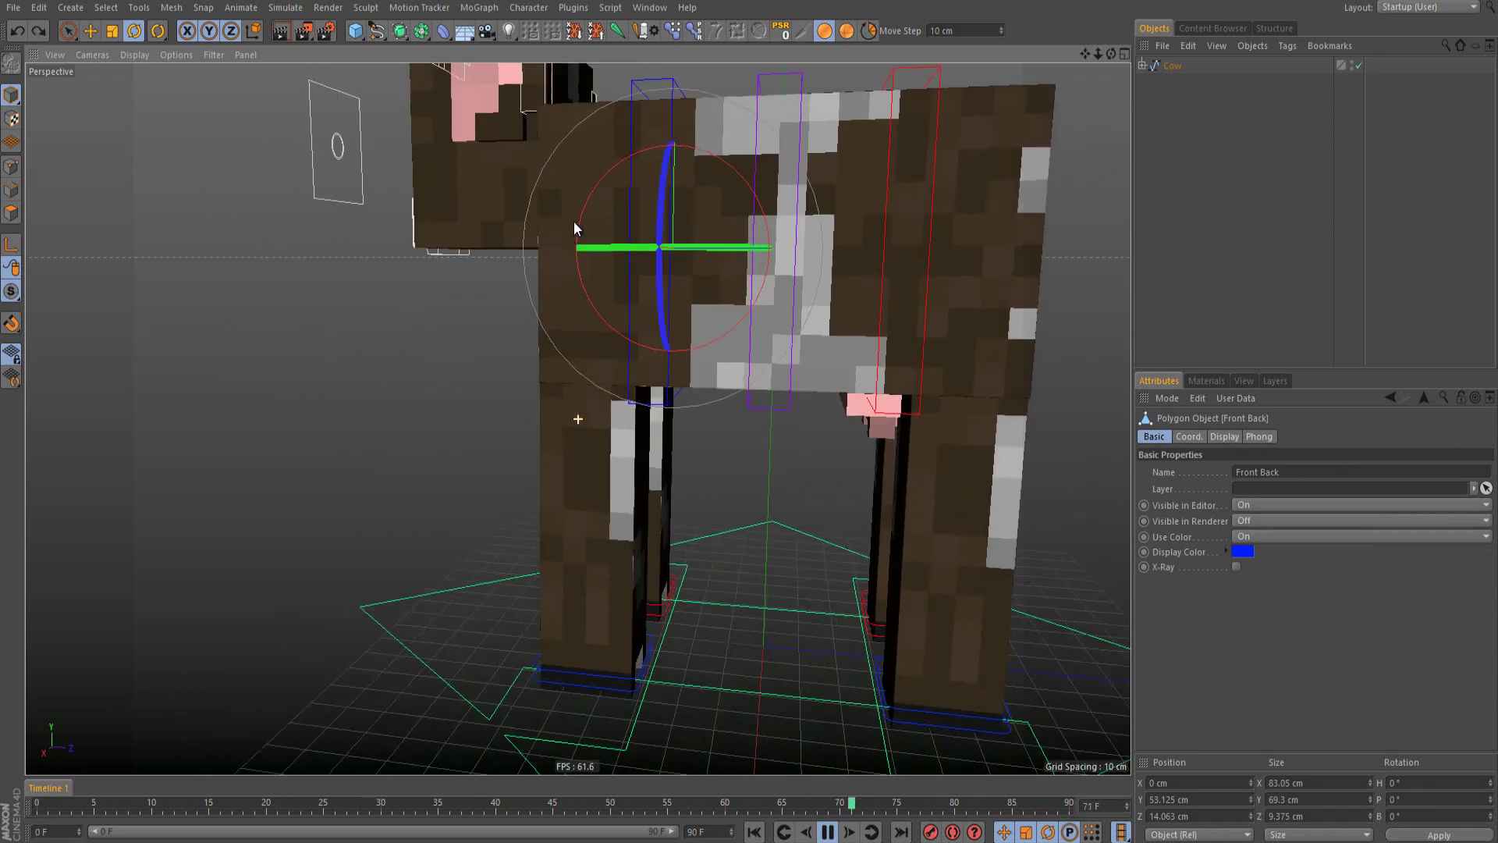
{"action": "left_click_drag", "start_coordinate": [574, 222], "coordinate": [634, 184], "text": "alt"}
{"action": "scroll", "coordinate": [624, 215], "scroll_direction": "down", "scroll_amount": 4}
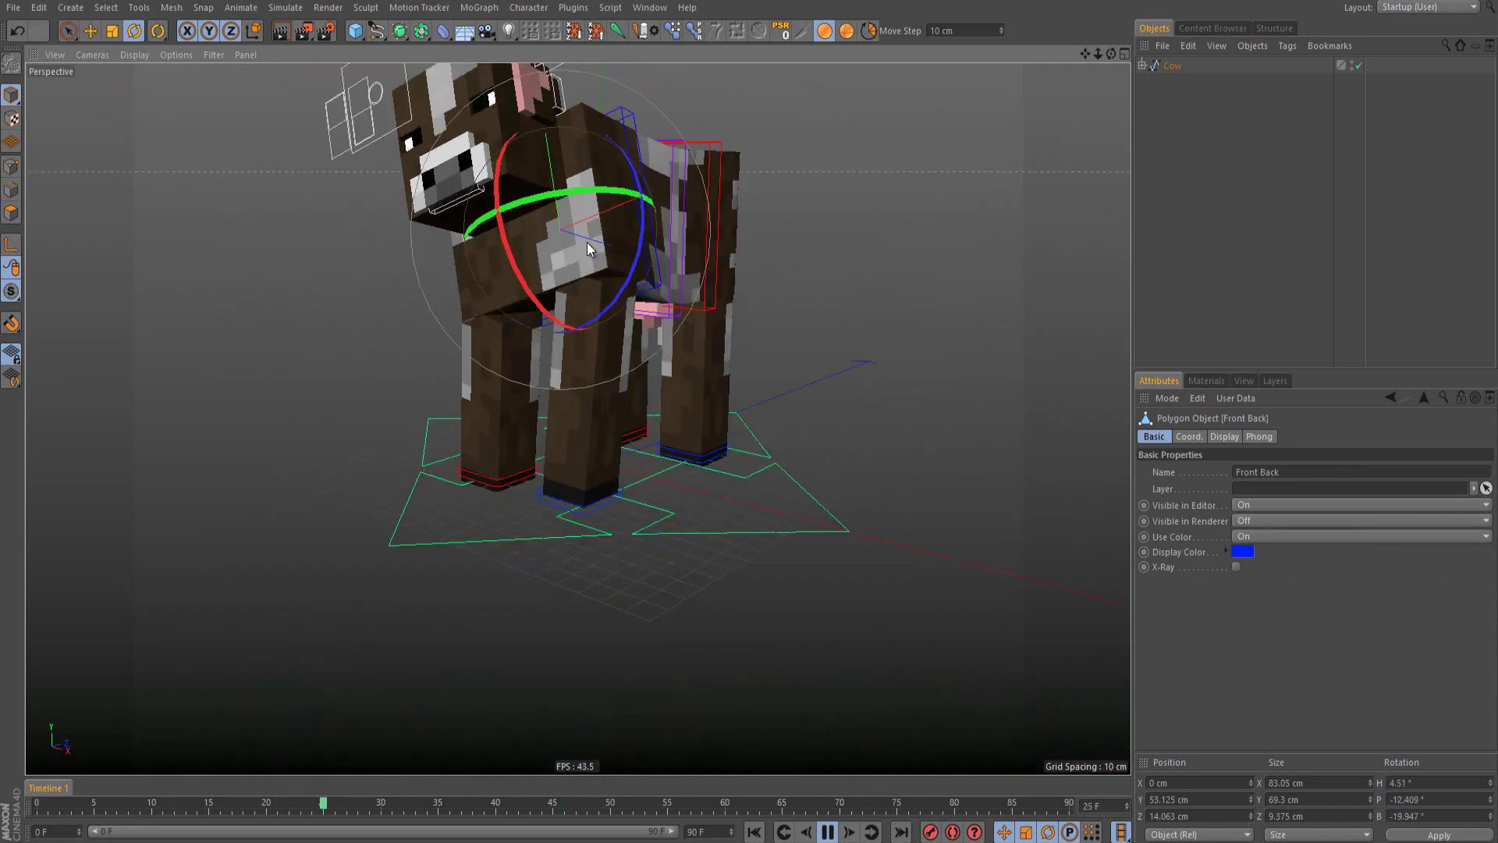
{"action": "key", "text": "ctrl+z"}
Step: Try rotating the front back controller to about H -11.2°, P 12.2°, B 22.9°, and undo it
{"action": "left_click_drag", "start_coordinate": [594, 255], "coordinate": [572, 367], "text": "alt"}
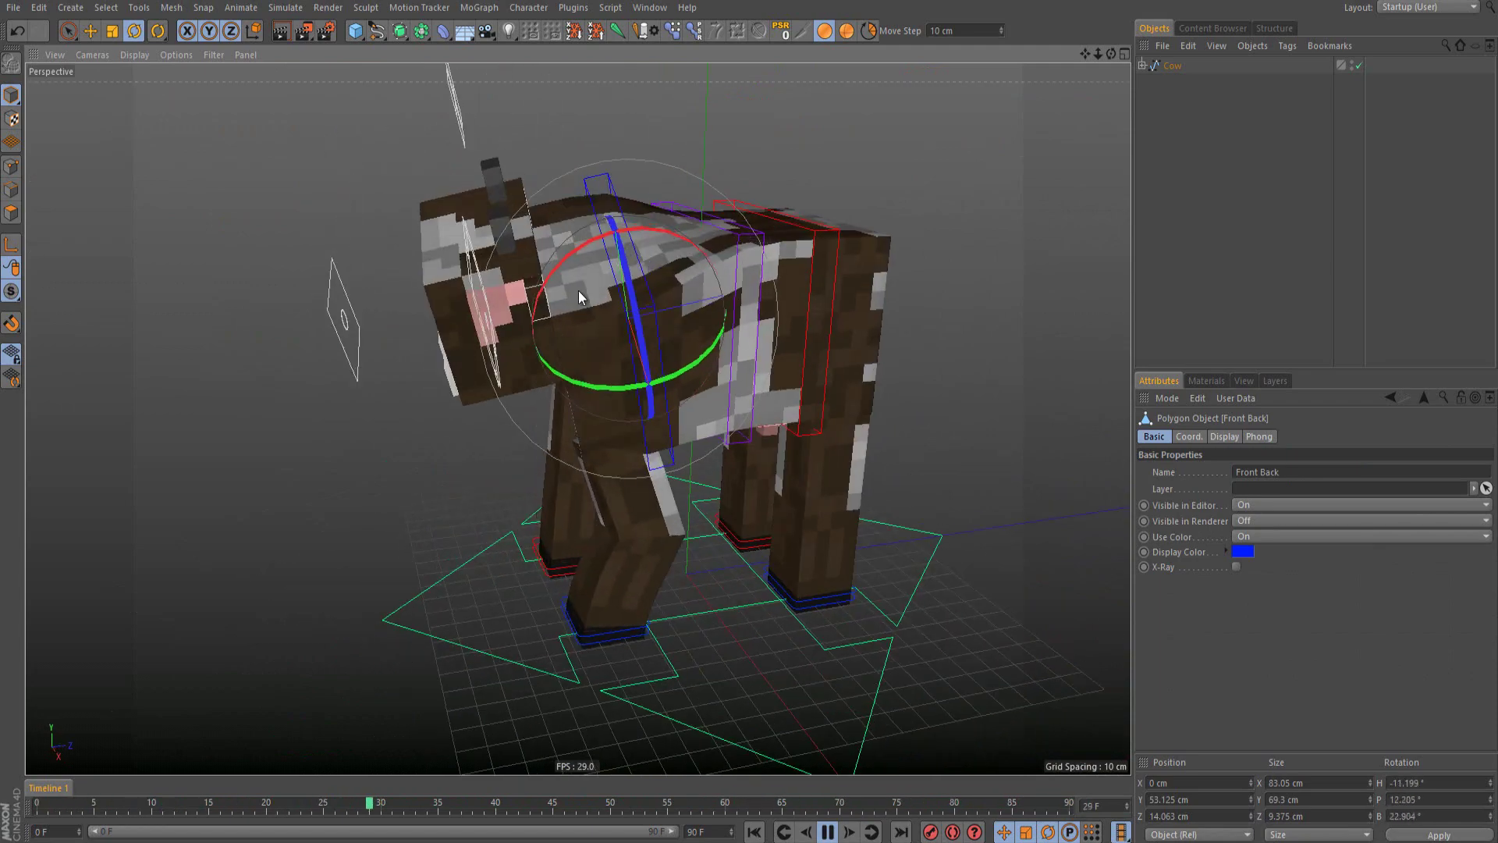
{"action": "key", "text": "ctrl+z"}
{"action": "left_click_drag", "start_coordinate": [593, 279], "coordinate": [645, 359], "text": "alt"}
{"action": "key", "text": "ctrl+z"}
Step: Try moving the purple middle back controller to shift the whole torso, and undo the changes
{"action": "right_click_drag", "start_coordinate": [646, 358], "coordinate": [659, 290], "text": "alt"}
{"action": "scroll", "coordinate": [660, 289], "scroll_direction": "down", "scroll_amount": 3}
{"action": "key", "text": "e"}
{"action": "scroll", "coordinate": [712, 301], "scroll_direction": "down", "scroll_amount": 4}
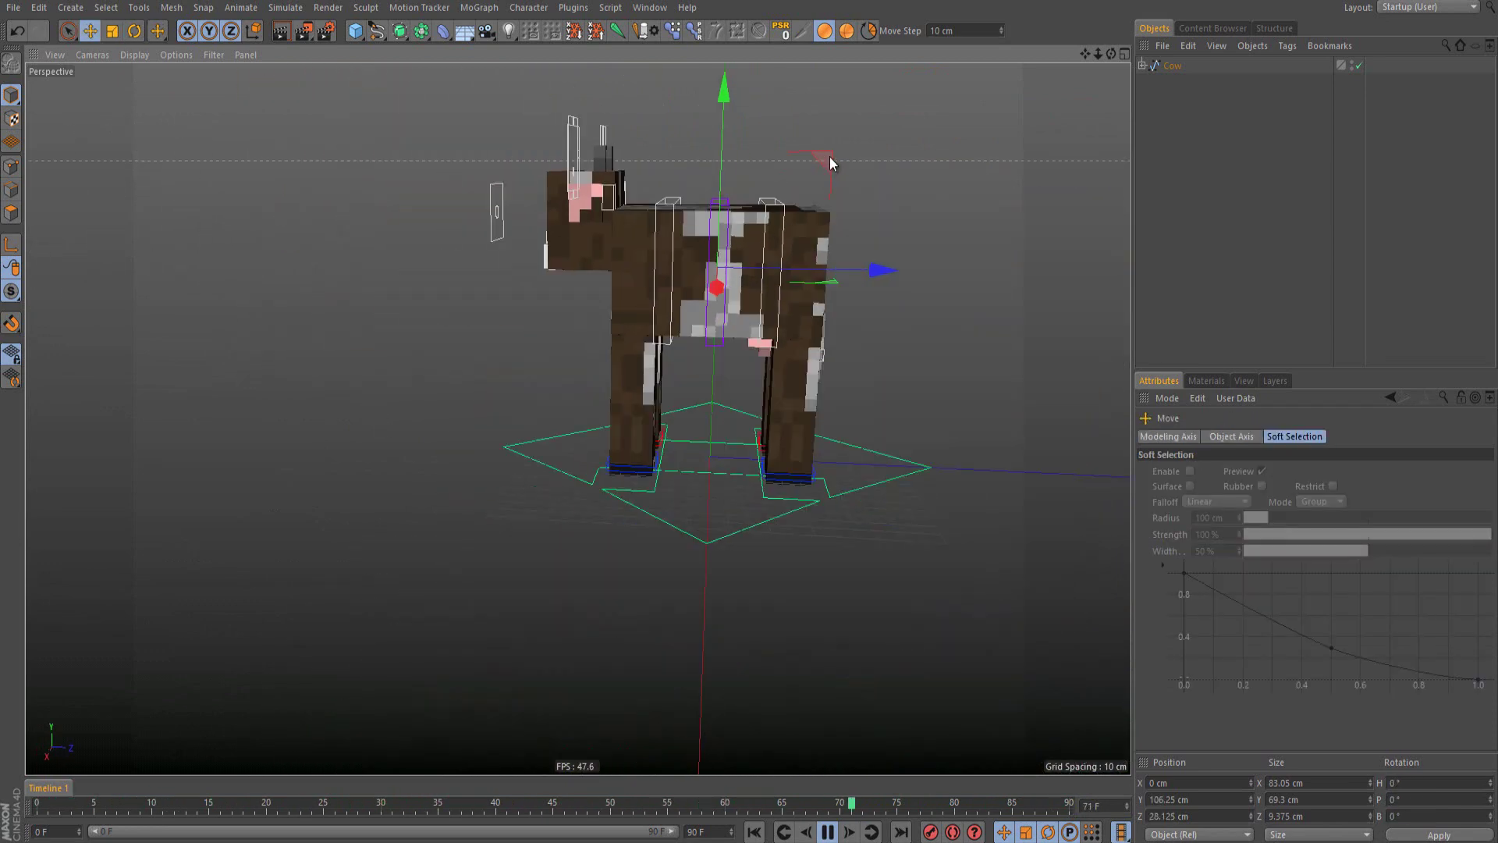
{"action": "left_click_drag", "start_coordinate": [831, 157], "coordinate": [585, 359]}
{"action": "key", "text": "ctrl+z"}
{"action": "key", "text": "ctrl+z"}
{"action": "key", "text": "ctrl+z"}
Step: Try moving the red ear controller to about X -44.5 cm, Y -7.1 cm and farther away, undoing the moves
{"action": "scroll", "coordinate": [611, 198], "scroll_direction": "up", "scroll_amount": 4}
{"action": "left_click_drag", "start_coordinate": [611, 199], "coordinate": [492, 359], "text": "alt"}
{"action": "left_click", "coordinate": [578, 265]}
{"action": "scroll", "coordinate": [568, 266], "scroll_direction": "up", "scroll_amount": 3}
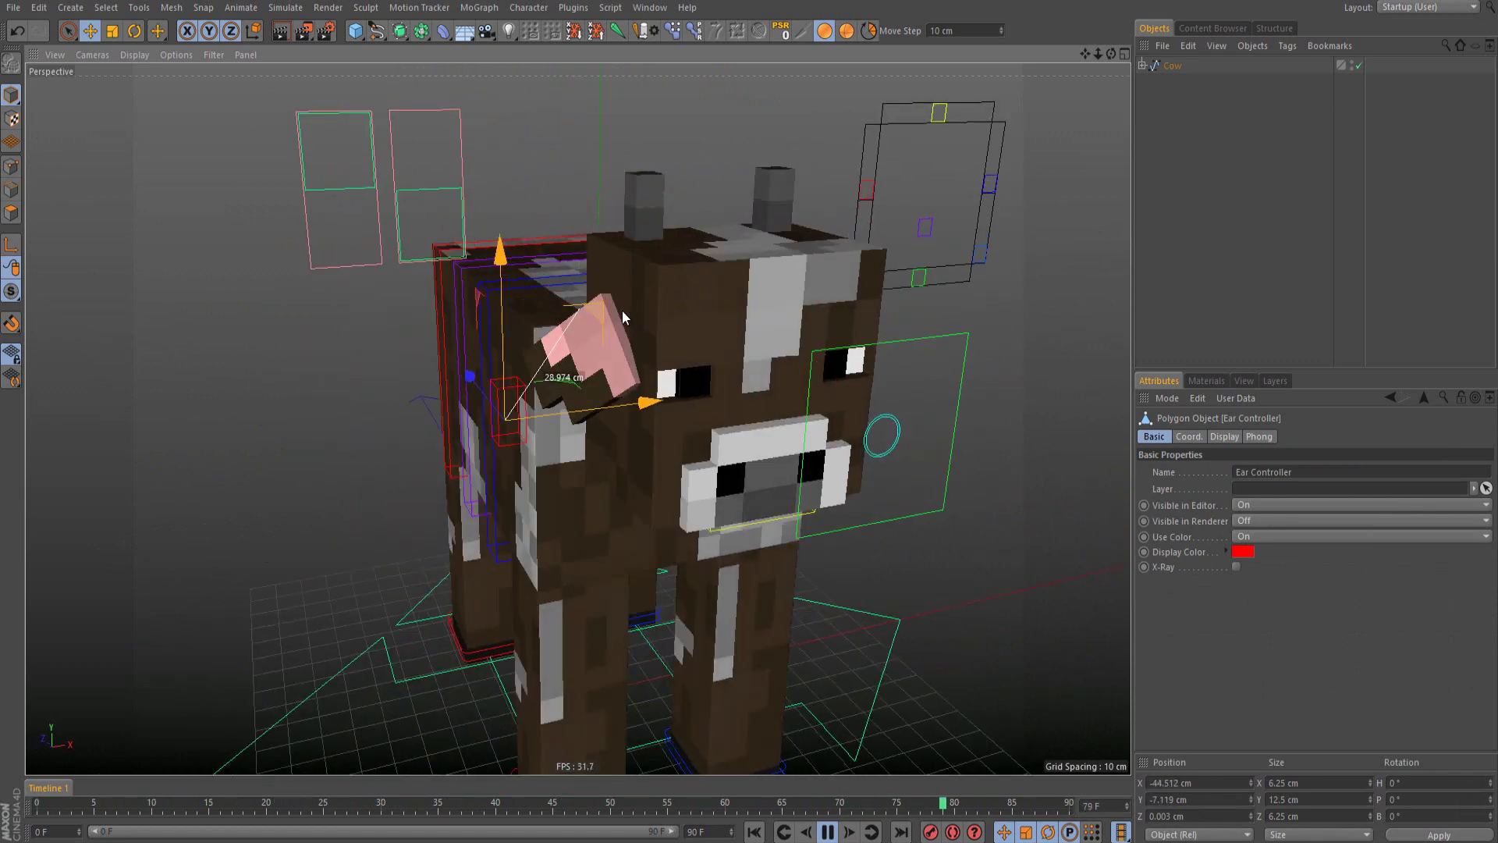
{"action": "left_click_drag", "start_coordinate": [585, 82], "coordinate": [511, 173]}
{"action": "mouse_move", "coordinate": [456, 213]}
{"action": "left_mouse_down", "text": "alt"}
{"action": "mouse_move", "coordinate": [724, 218]}
{"action": "mouse_move", "coordinate": [814, 190]}
{"action": "mouse_move", "coordinate": [477, 226]}
{"action": "left_mouse_up", "text": "alt"}
{"action": "scroll", "coordinate": [574, 256], "scroll_direction": "up", "scroll_amount": 3}
{"action": "left_click_drag", "start_coordinate": [573, 256], "coordinate": [647, 255], "text": "alt"}
{"action": "middle_click_drag", "start_coordinate": [648, 255], "coordinate": [529, 198], "text": "alt"}
{"action": "key", "text": "ctrl+z"}
{"action": "left_click_drag", "start_coordinate": [564, 356], "coordinate": [47, 273]}
{"action": "key", "text": "ctrl+z"}
Step: Select an eyelid controller and inspect the head and facial controllers from the side and front
{"action": "right_click_drag", "start_coordinate": [250, 341], "coordinate": [219, 382], "text": "alt"}
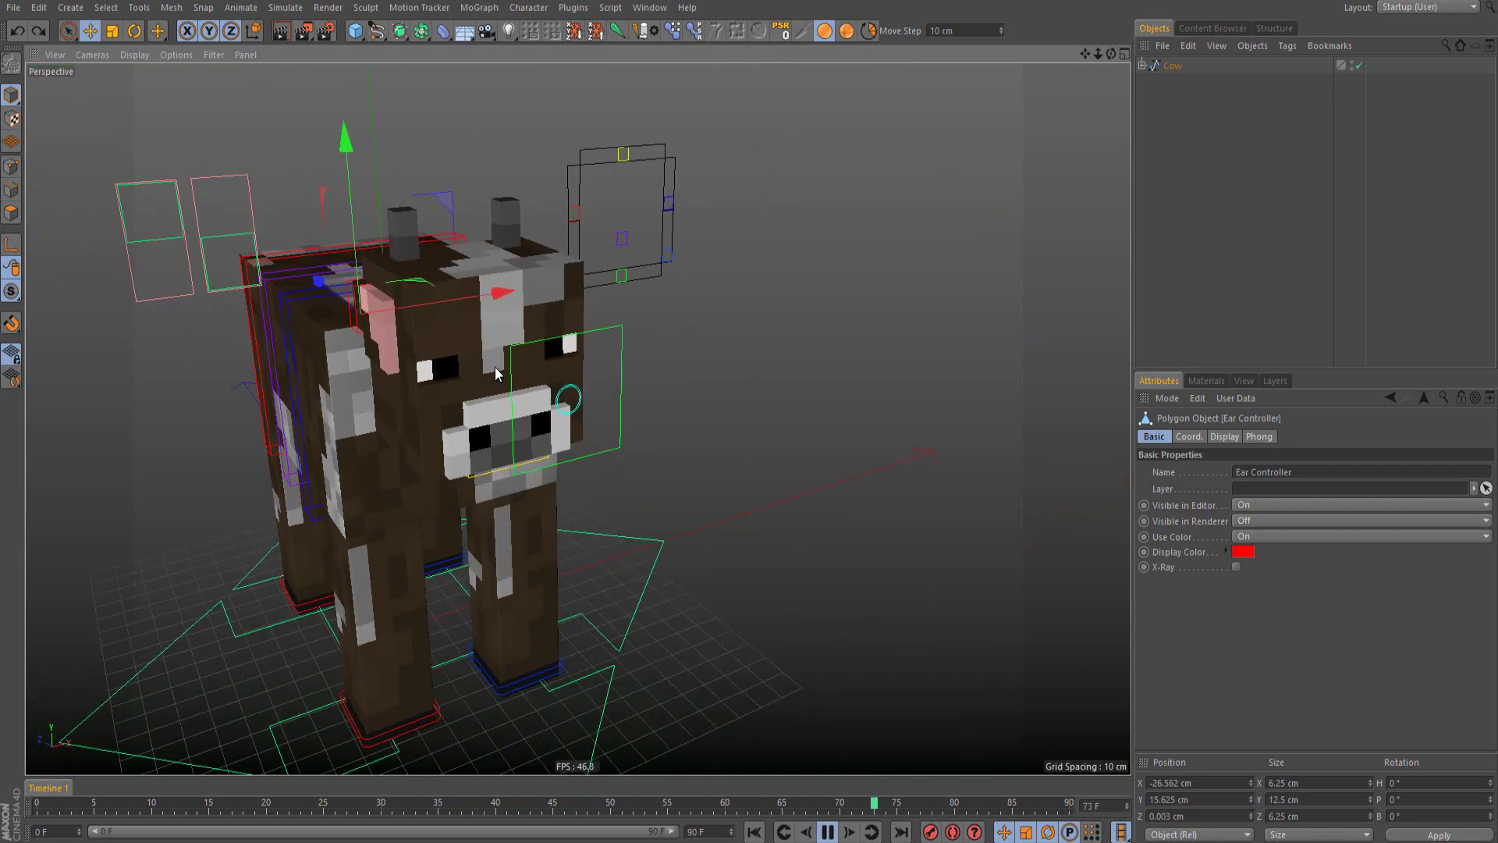
{"action": "left_click_drag", "start_coordinate": [474, 366], "coordinate": [593, 308], "text": "alt"}
{"action": "left_click", "coordinate": [200, 261]}
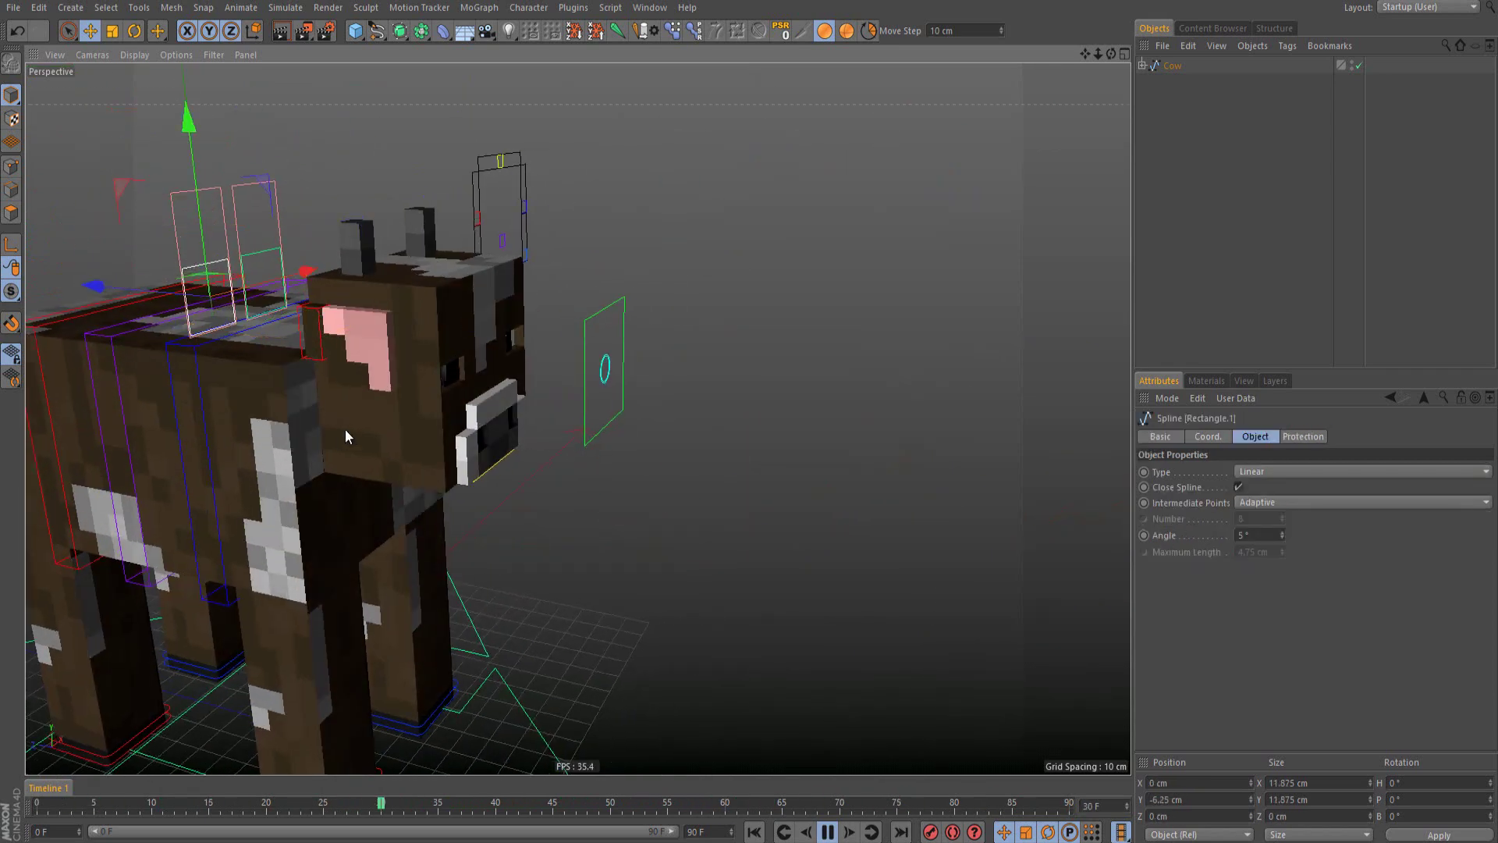
{"action": "left_click_drag", "start_coordinate": [366, 410], "coordinate": [570, 185], "text": "alt"}
{"action": "right_click_drag", "start_coordinate": [570, 184], "coordinate": [374, 234], "text": "alt"}
{"action": "left_click_drag", "start_coordinate": [375, 234], "coordinate": [634, 357], "text": "alt"}
Step: Shift the eye controller to X 20 cm, Y about 0.98 cm, and render the paused viewport
{"action": "left_click", "coordinate": [344, 306]}
{"action": "right_click_drag", "start_coordinate": [597, 295], "coordinate": [640, 267], "text": "alt"}
{"action": "key", "text": "F8"}
{"action": "key", "text": "ctrl+r"}
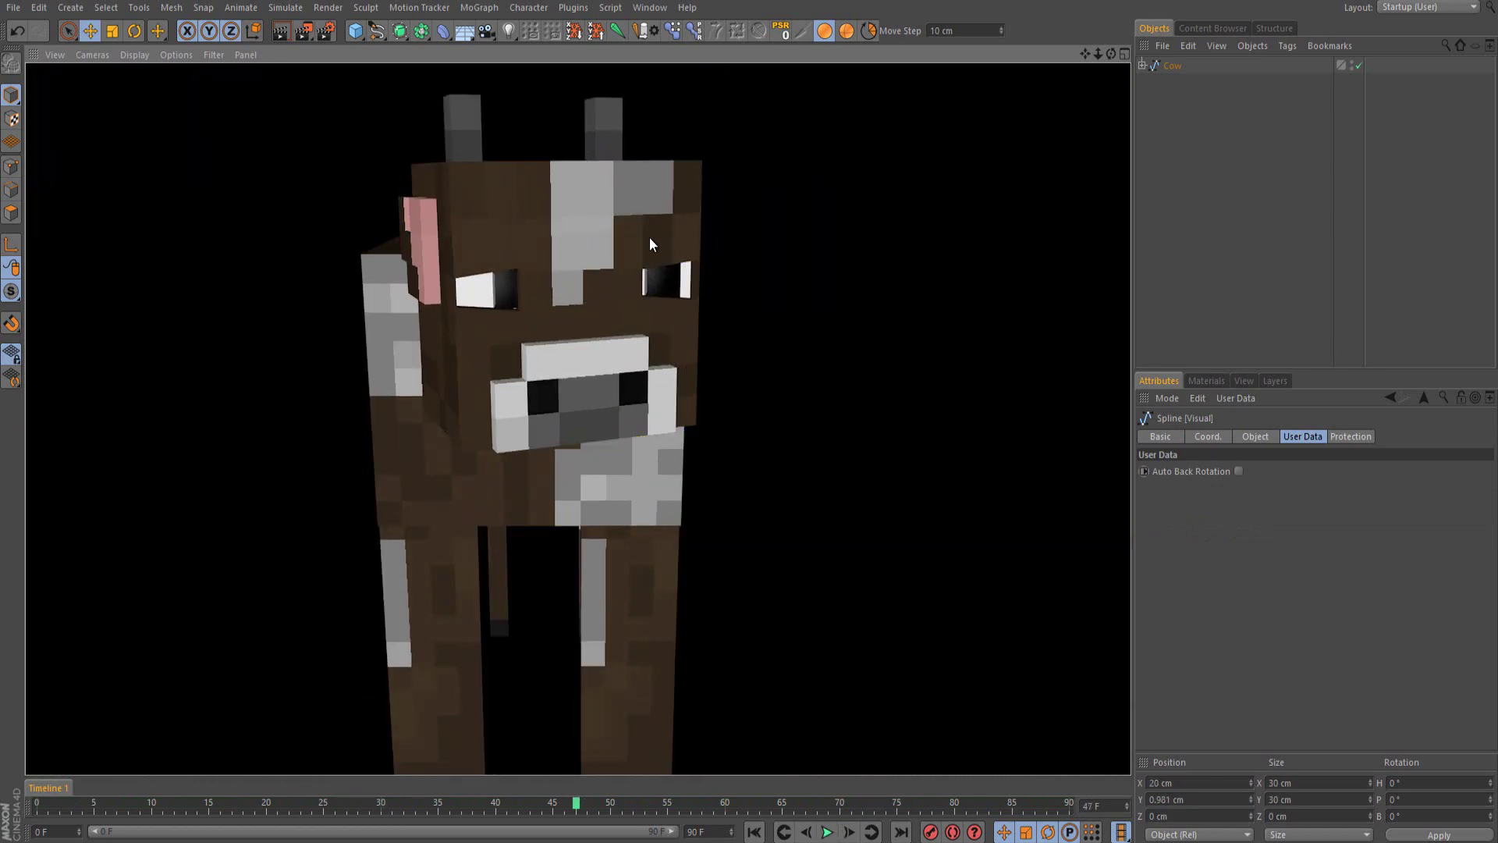
Step: Leave the rendered view and undo the eye controller's shift
{"action": "left_click_drag", "start_coordinate": [576, 335], "coordinate": [520, 331], "text": "alt"}
{"action": "right_click_drag", "start_coordinate": [520, 331], "coordinate": [513, 380], "text": "alt"}
{"action": "key", "text": "ctrl+z"}
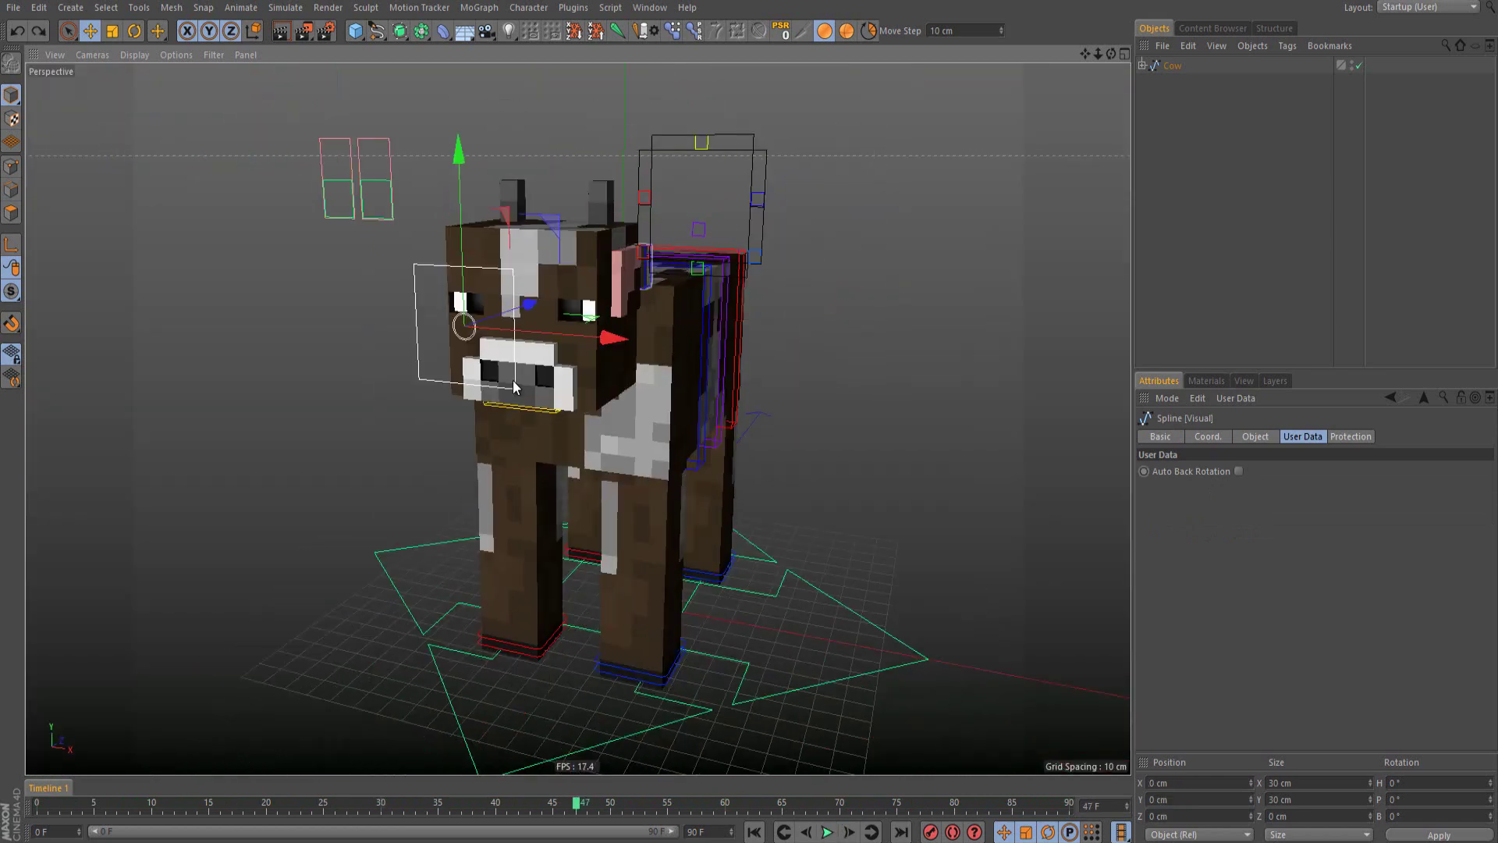
Step: Reselect the eye controller, try moving it to X 20 cm, Y about -0.39 cm, and undo the move
{"action": "left_click", "coordinate": [376, 191]}
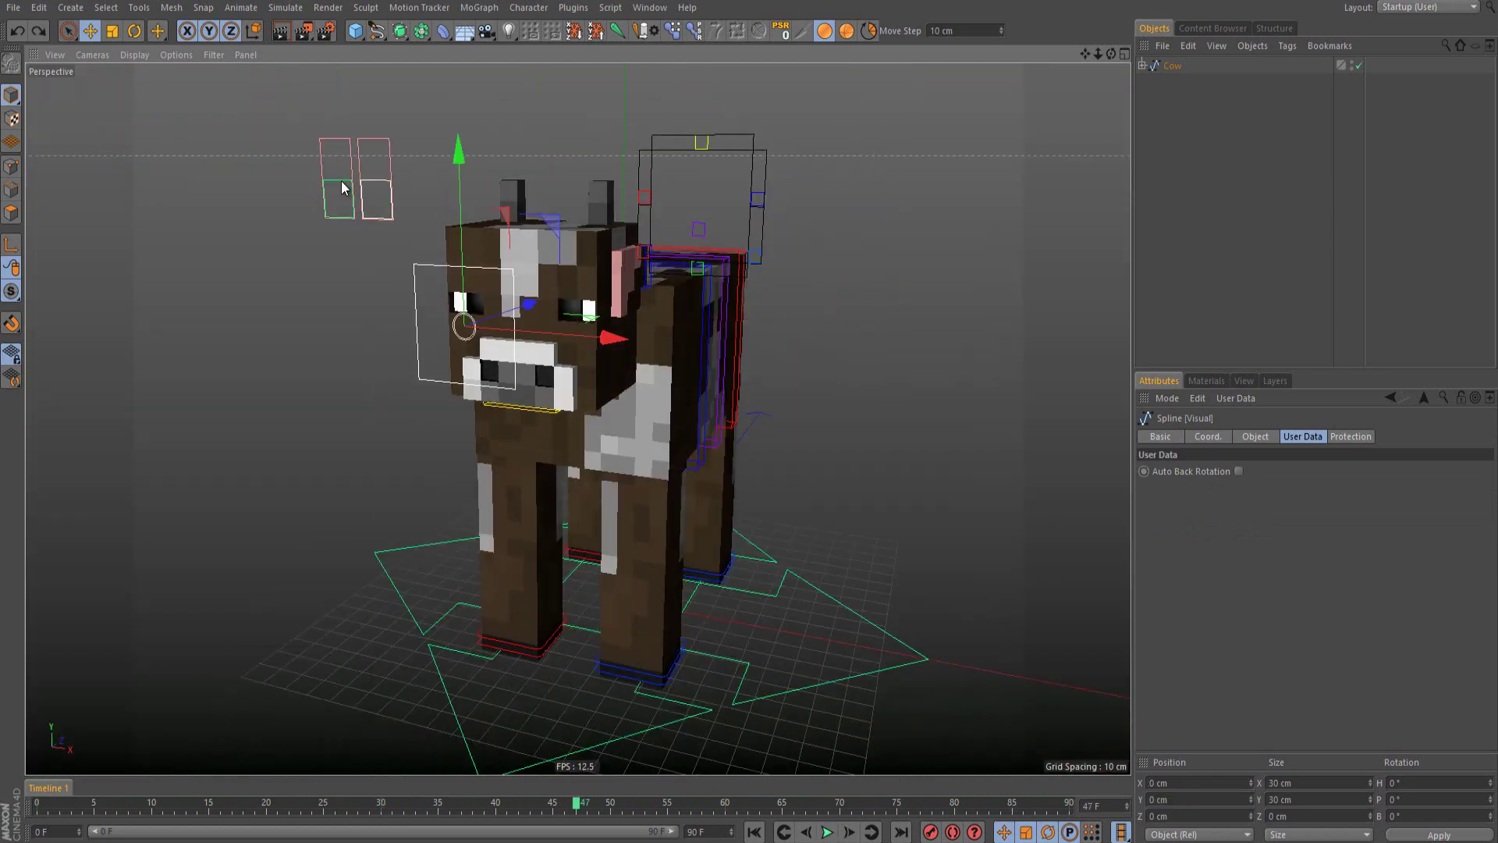
{"action": "left_click", "coordinate": [427, 267]}
{"action": "left_click_drag", "start_coordinate": [428, 268], "coordinate": [418, 420], "text": "alt"}
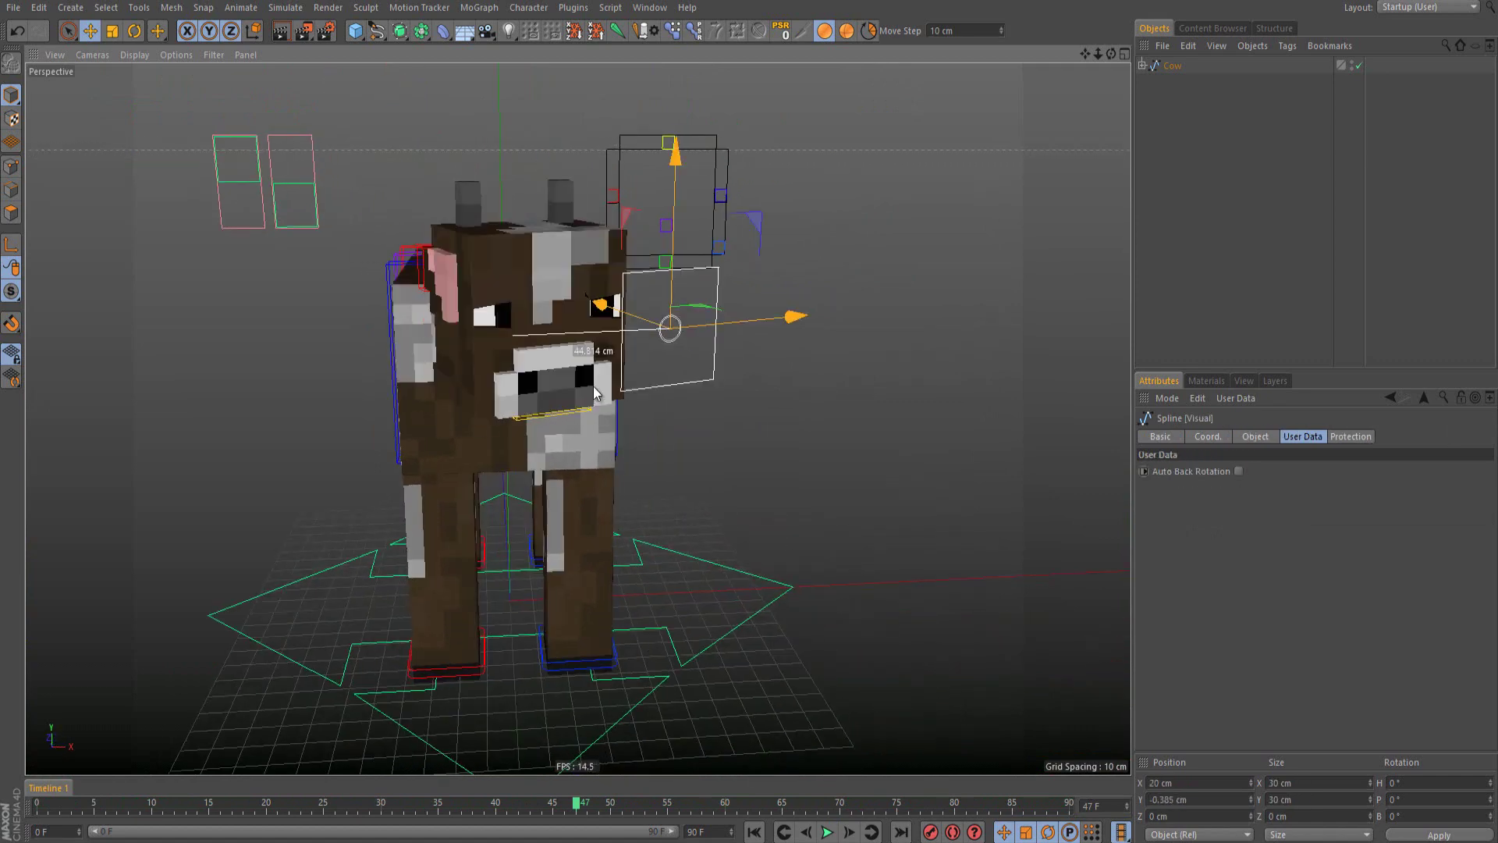
{"action": "left_click_drag", "start_coordinate": [576, 381], "coordinate": [623, 403]}
{"action": "key", "text": "ctrl+z"}
Step: Start playback of the scene's timeline
{"action": "left_click", "coordinate": [822, 831]}
{"action": "middle_click_drag", "start_coordinate": [633, 445], "coordinate": [733, 401], "text": "alt"}
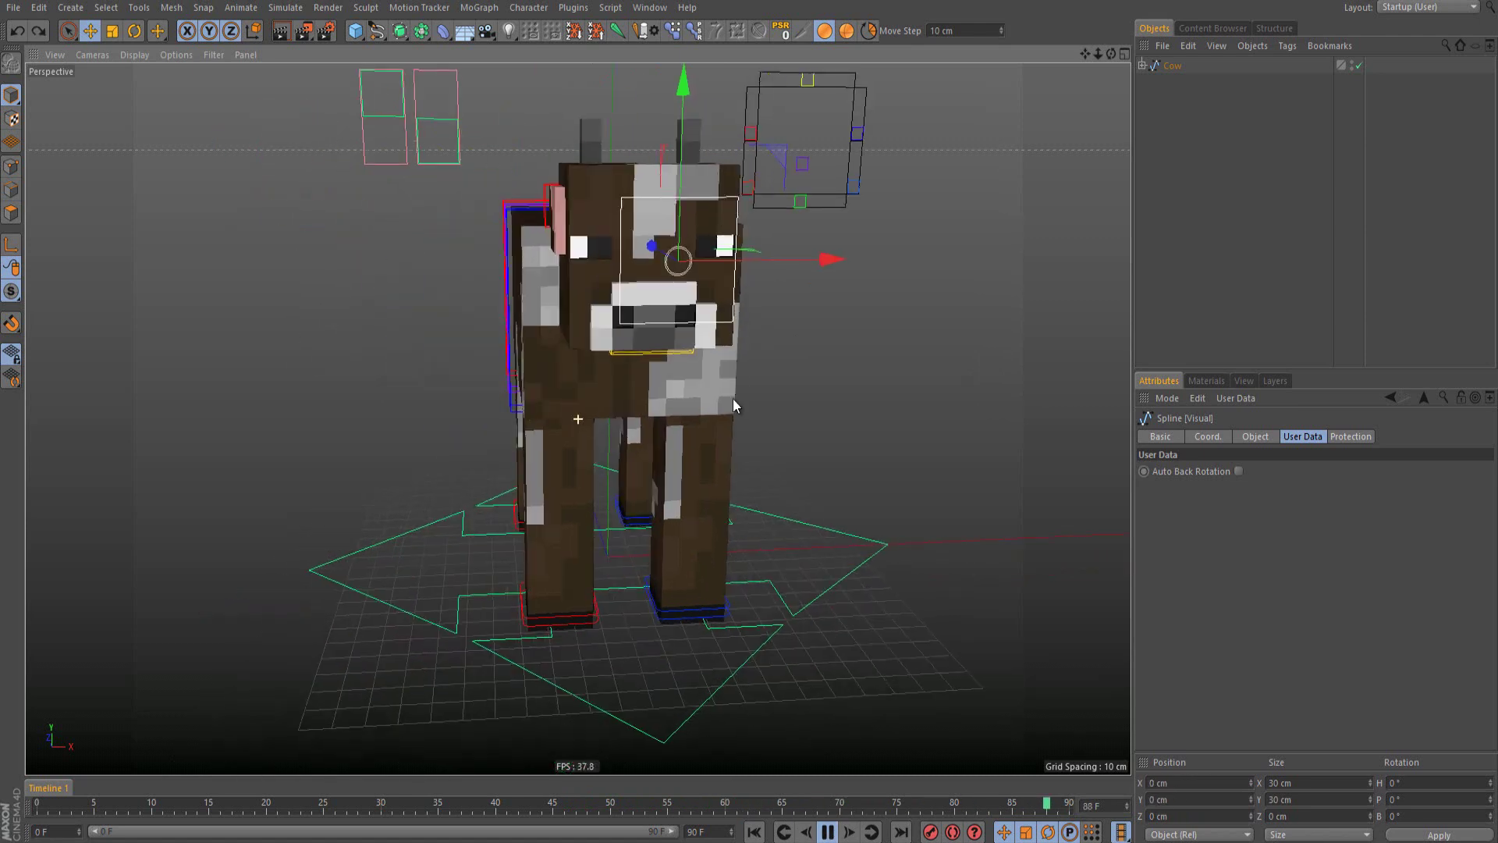
Step: Select the square look controller in front of the cow's face and enable Auto Back Rotation
{"action": "right_click_drag", "start_coordinate": [733, 399], "coordinate": [674, 453], "text": "alt"}
{"action": "left_click_drag", "start_coordinate": [674, 453], "coordinate": [694, 439], "text": "alt"}
{"action": "left_click", "coordinate": [560, 286]}
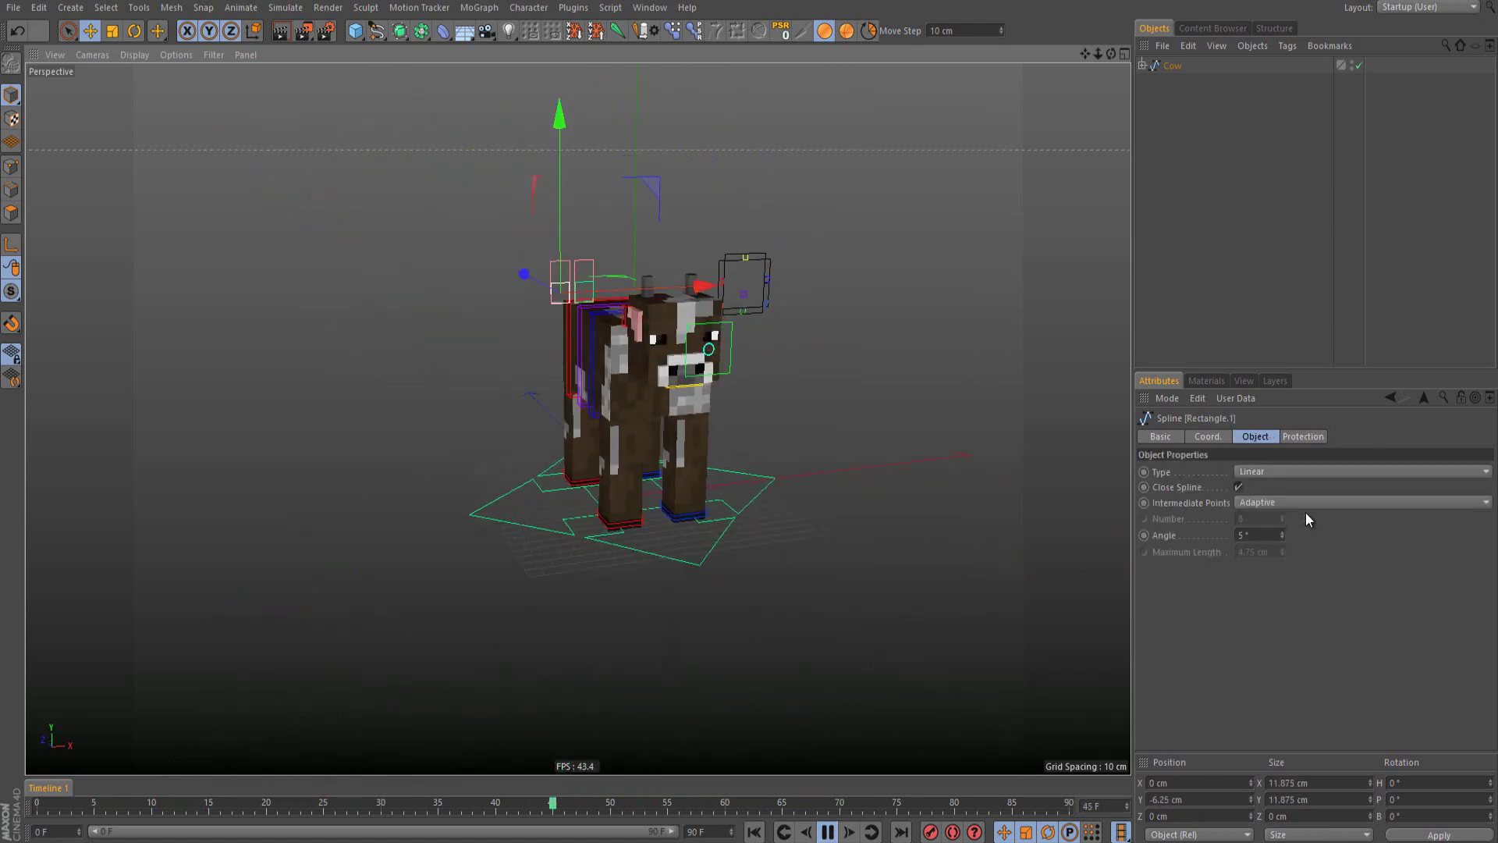
{"action": "left_click", "coordinate": [723, 367]}
{"action": "scroll", "coordinate": [1079, 434], "scroll_direction": "up", "scroll_amount": 2}
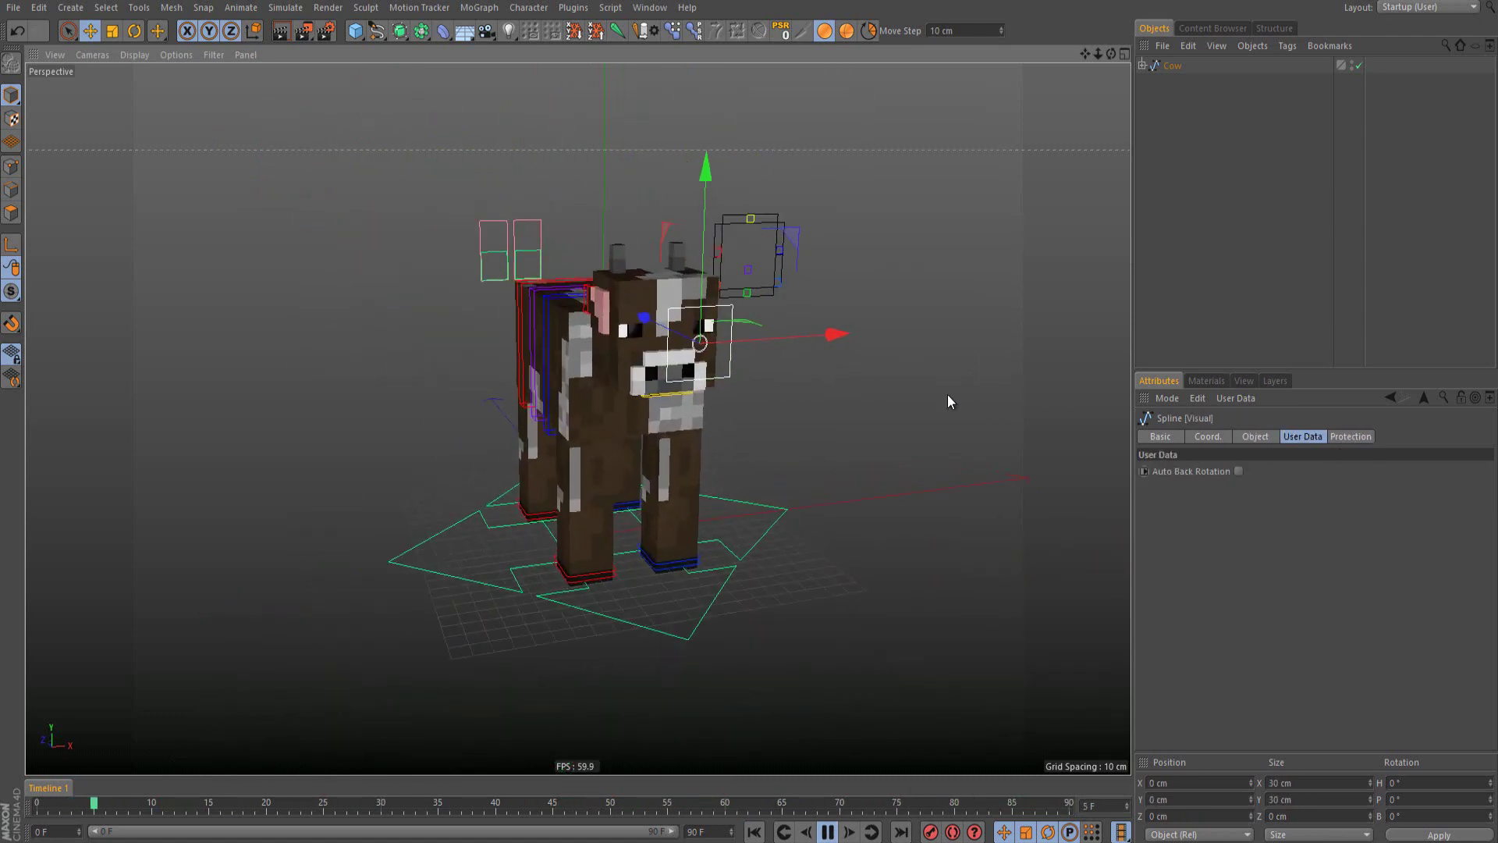
{"action": "left_click", "coordinate": [1238, 471]}
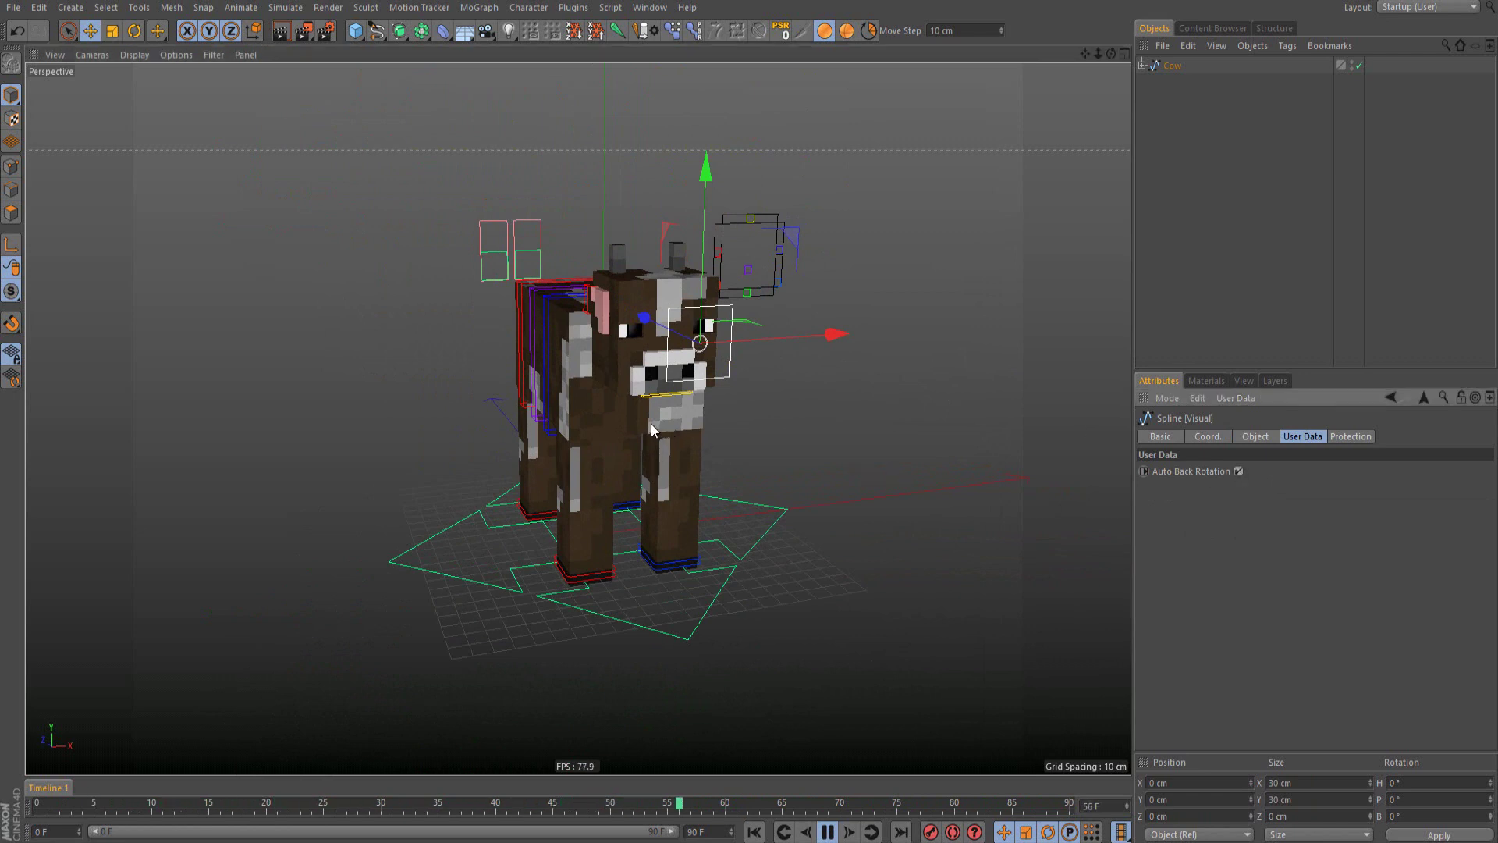
Step: Test the automatic back rotation by moving the square look controller, viewing the cow from both sides
{"action": "middle_click_drag", "start_coordinate": [624, 394], "coordinate": [596, 333], "text": "alt"}
{"action": "right_click_drag", "start_coordinate": [596, 332], "coordinate": [573, 359], "text": "alt"}
{"action": "left_click_drag", "start_coordinate": [573, 359], "coordinate": [601, 355], "text": "alt"}
{"action": "left_click_drag", "start_coordinate": [633, 435], "coordinate": [671, 375]}
{"action": "right_click_drag", "start_coordinate": [671, 375], "coordinate": [755, 296], "text": "alt"}
{"action": "left_click_drag", "start_coordinate": [755, 297], "coordinate": [786, 284], "text": "alt"}
{"action": "right_click_drag", "start_coordinate": [786, 284], "coordinate": [718, 351], "text": "alt"}
{"action": "left_click_drag", "start_coordinate": [693, 341], "coordinate": [615, 357], "text": "alt"}
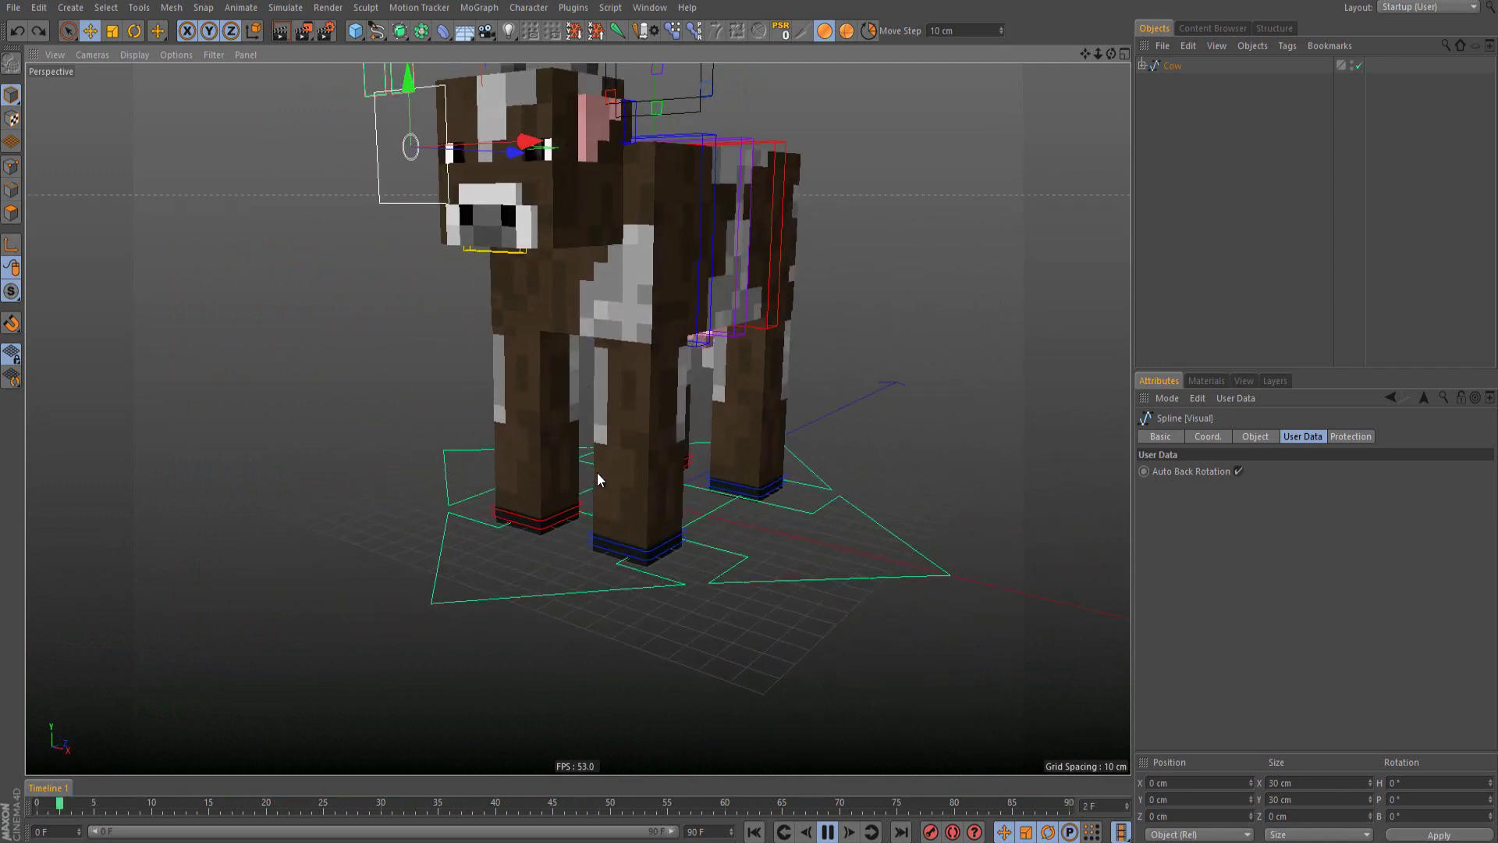
Step: Try the square look controller at about X 18.9 cm, Y -13 cm and return it to its origin
{"action": "left_click_drag", "start_coordinate": [614, 535], "coordinate": [655, 479], "text": "alt"}
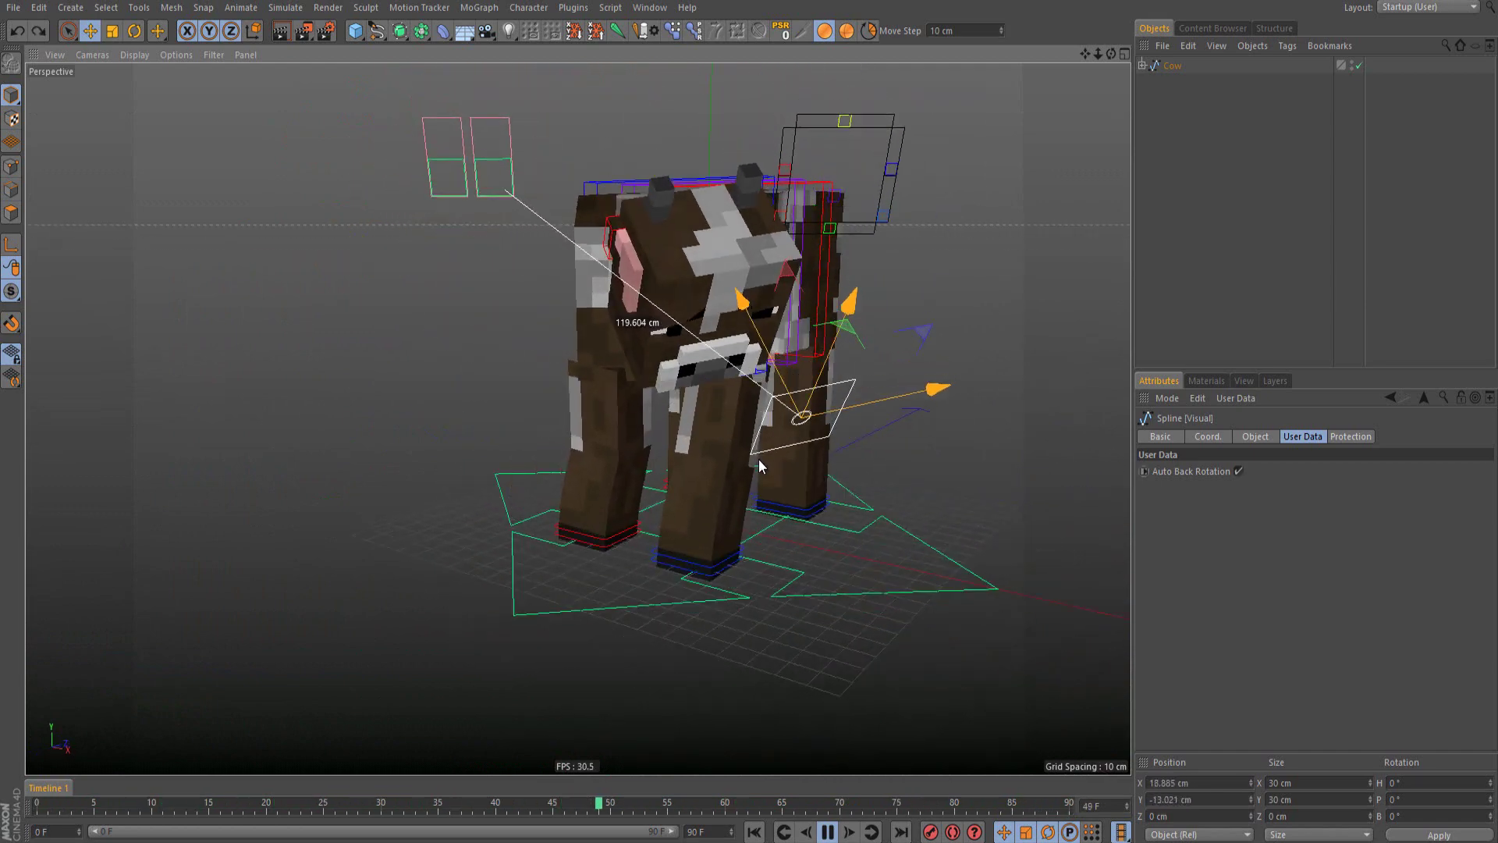
{"action": "left_click_drag", "start_coordinate": [760, 467], "coordinate": [757, 506]}
{"action": "left_click_drag", "start_coordinate": [455, 219], "coordinate": [436, 175]}
{"action": "left_click_drag", "start_coordinate": [612, 304], "coordinate": [836, 401], "text": "alt"}
{"action": "left_click", "coordinate": [778, 416]}
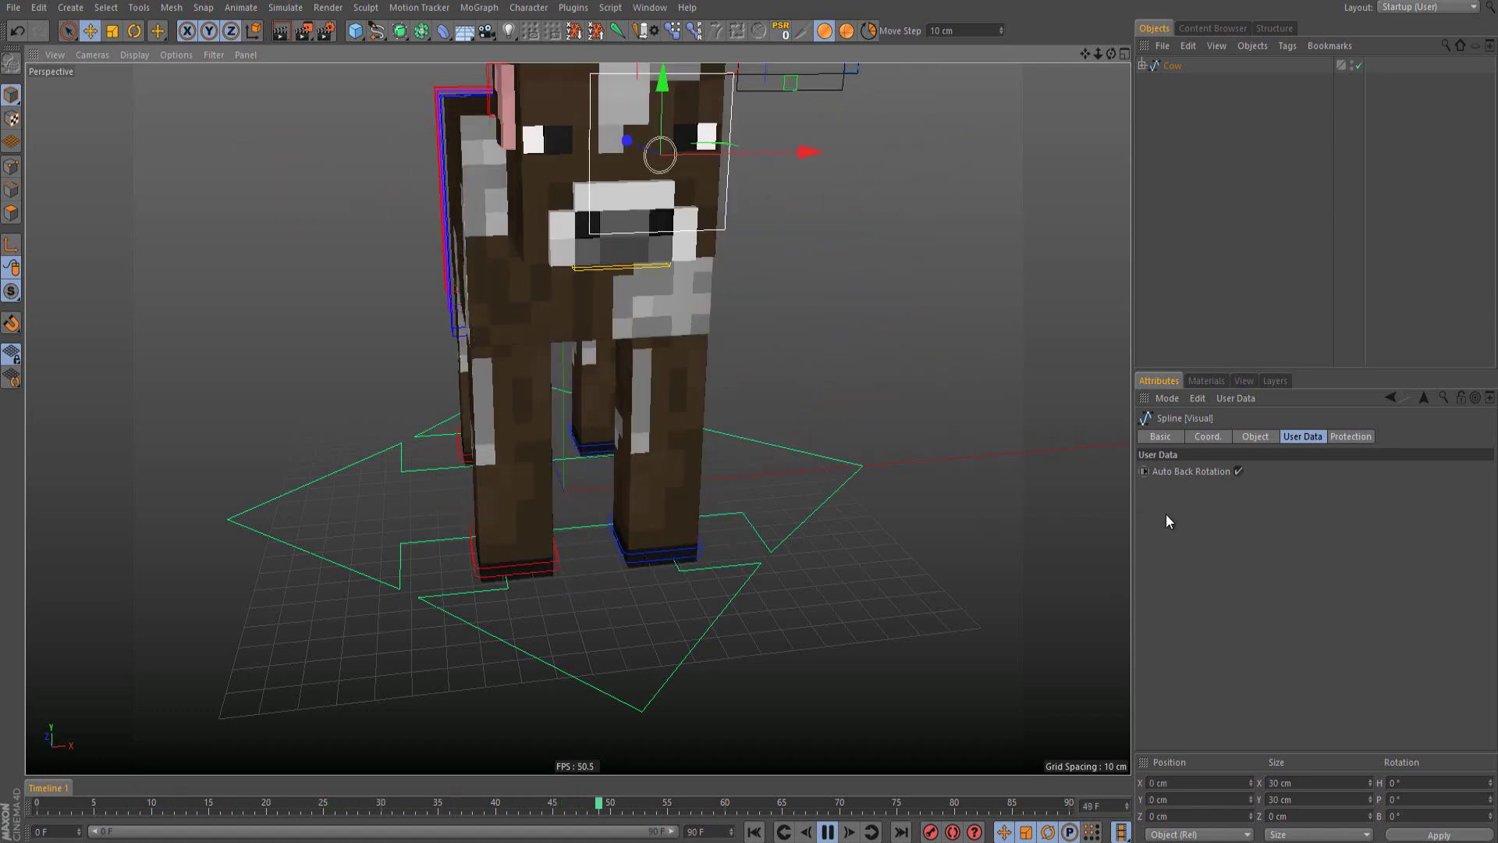
Step: Disable Auto Back Rotation on the look controller and clear the selection
{"action": "left_click", "coordinate": [1239, 471]}
{"action": "scroll", "coordinate": [511, 511], "scroll_direction": "down", "scroll_amount": 5}
{"action": "left_click_drag", "start_coordinate": [477, 343], "coordinate": [622, 322], "text": "alt"}
{"action": "scroll", "coordinate": [623, 324], "scroll_direction": "up", "scroll_amount": 3}
{"action": "left_click", "coordinate": [728, 400]}
{"action": "scroll", "coordinate": [710, 293], "scroll_direction": "up", "scroll_amount": 5}
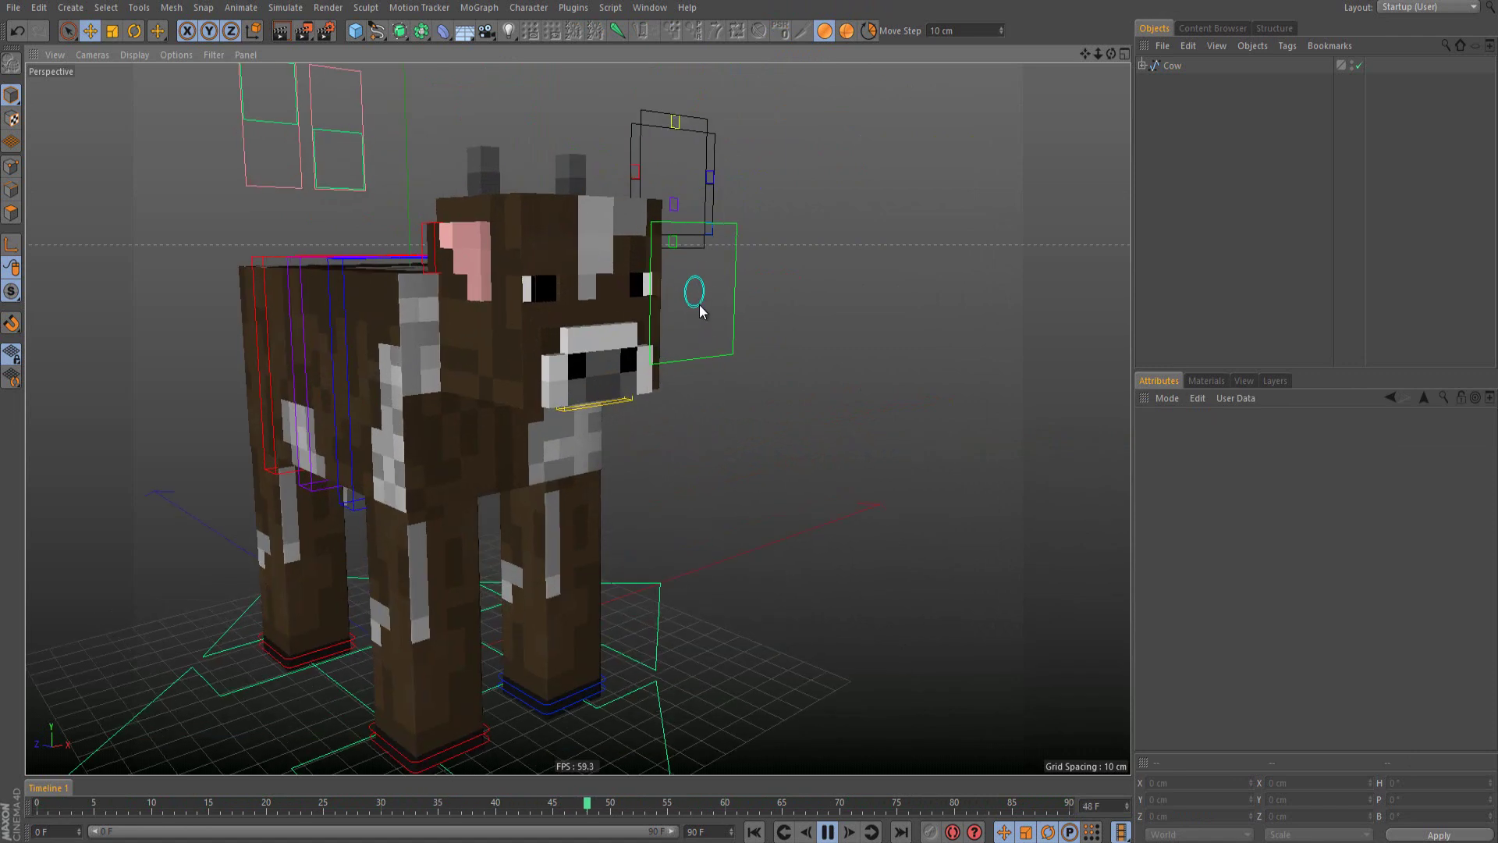
Step: Select the circular eye controller, try moving it around inside its square, and undo the move
{"action": "left_click", "coordinate": [699, 305]}
{"action": "scroll", "coordinate": [725, 343], "scroll_direction": "up", "scroll_amount": 5}
{"action": "left_click_drag", "start_coordinate": [747, 371], "coordinate": [749, 414]}
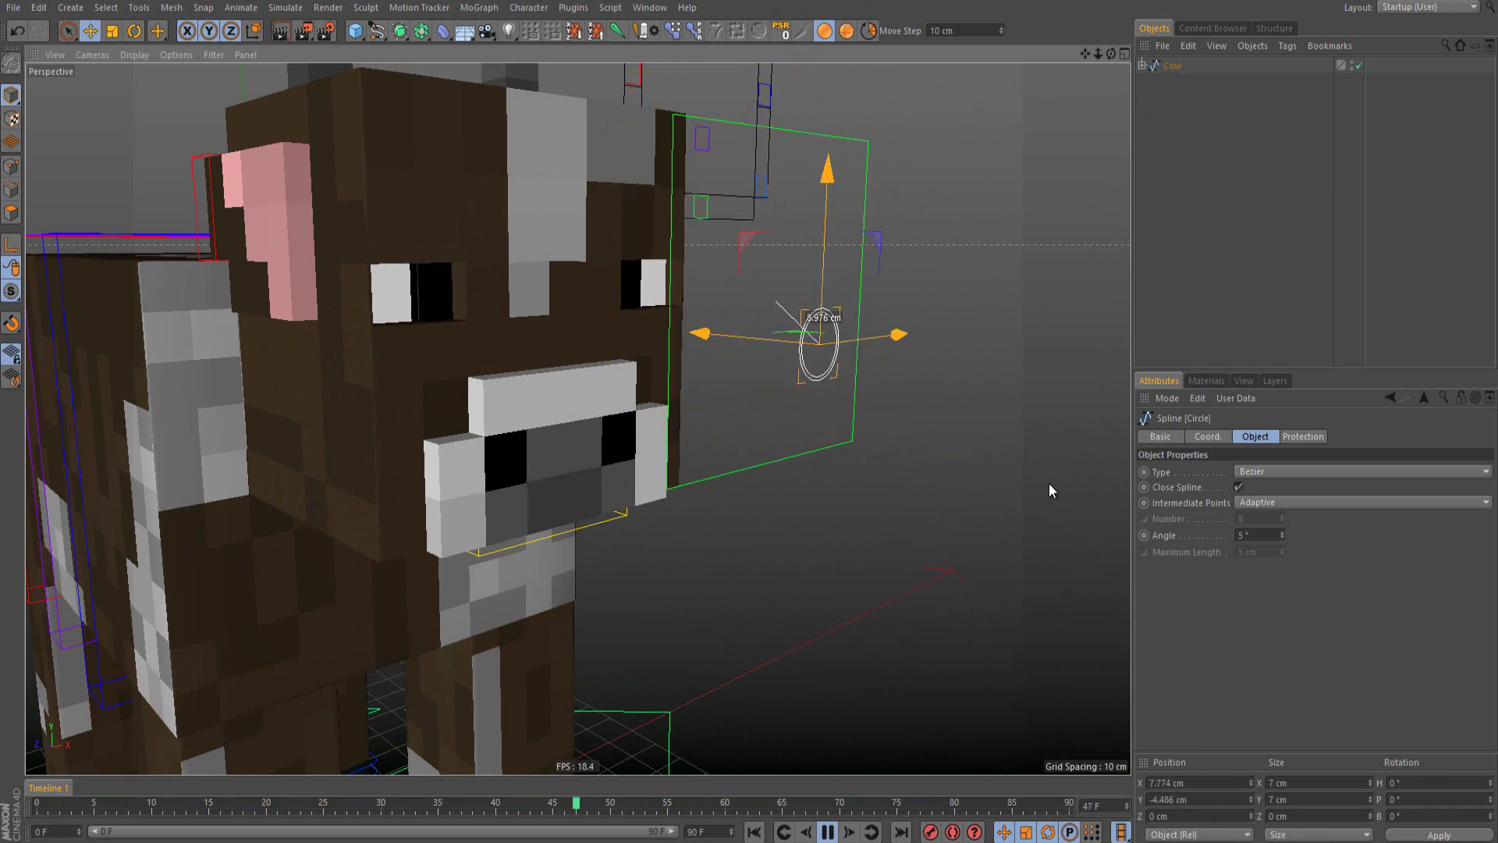
{"action": "left_click_drag", "start_coordinate": [1033, 482], "coordinate": [970, 478]}
{"action": "key", "text": "ctrl+z"}
Step: Select the yellow mouth controller below the cow's muzzle, try moving it, and undo the move
{"action": "right_click_drag", "start_coordinate": [579, 382], "coordinate": [488, 423], "text": "alt"}
{"action": "middle_click_drag", "start_coordinate": [489, 423], "coordinate": [701, 361], "text": "alt"}
{"action": "scroll", "coordinate": [701, 361], "scroll_direction": "up", "scroll_amount": 6}
{"action": "left_click", "coordinate": [715, 353]}
{"action": "scroll", "coordinate": [696, 347], "scroll_direction": "up", "scroll_amount": 3}
{"action": "scroll", "coordinate": [696, 346], "scroll_direction": "down", "scroll_amount": 3}
{"action": "left_click_drag", "start_coordinate": [736, 214], "coordinate": [645, 368]}
{"action": "scroll", "coordinate": [678, 351], "scroll_direction": "down", "scroll_amount": 4}
{"action": "scroll", "coordinate": [668, 351], "scroll_direction": "up", "scroll_amount": 5}
{"action": "key", "text": "ctrl+z"}
Step: Open the cow's mouth by moving the mouth controller down to Y -15 cm
{"action": "left_click_drag", "start_coordinate": [770, 273], "coordinate": [743, 460]}
{"action": "left_click_drag", "start_coordinate": [634, 227], "coordinate": [620, 242], "text": "alt"}
{"action": "right_click_drag", "start_coordinate": [620, 242], "coordinate": [742, 229], "text": "alt"}
{"action": "left_click_drag", "start_coordinate": [742, 230], "coordinate": [798, 288], "text": "alt"}
{"action": "middle_click_drag", "start_coordinate": [798, 287], "coordinate": [751, 305], "text": "alt"}
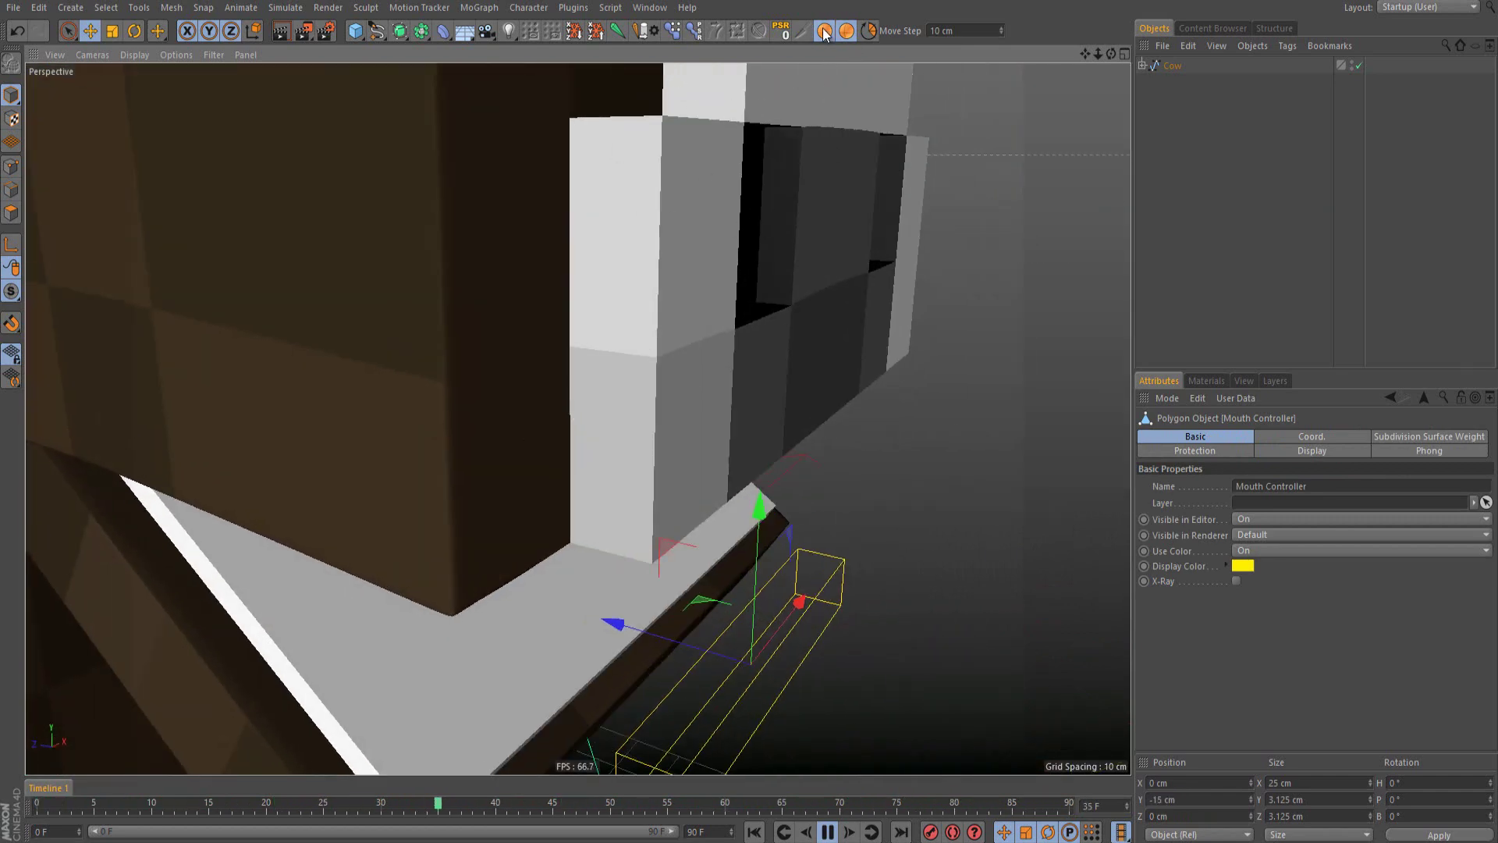
{"action": "scroll", "coordinate": [661, 292], "scroll_direction": "down", "scroll_amount": 8}
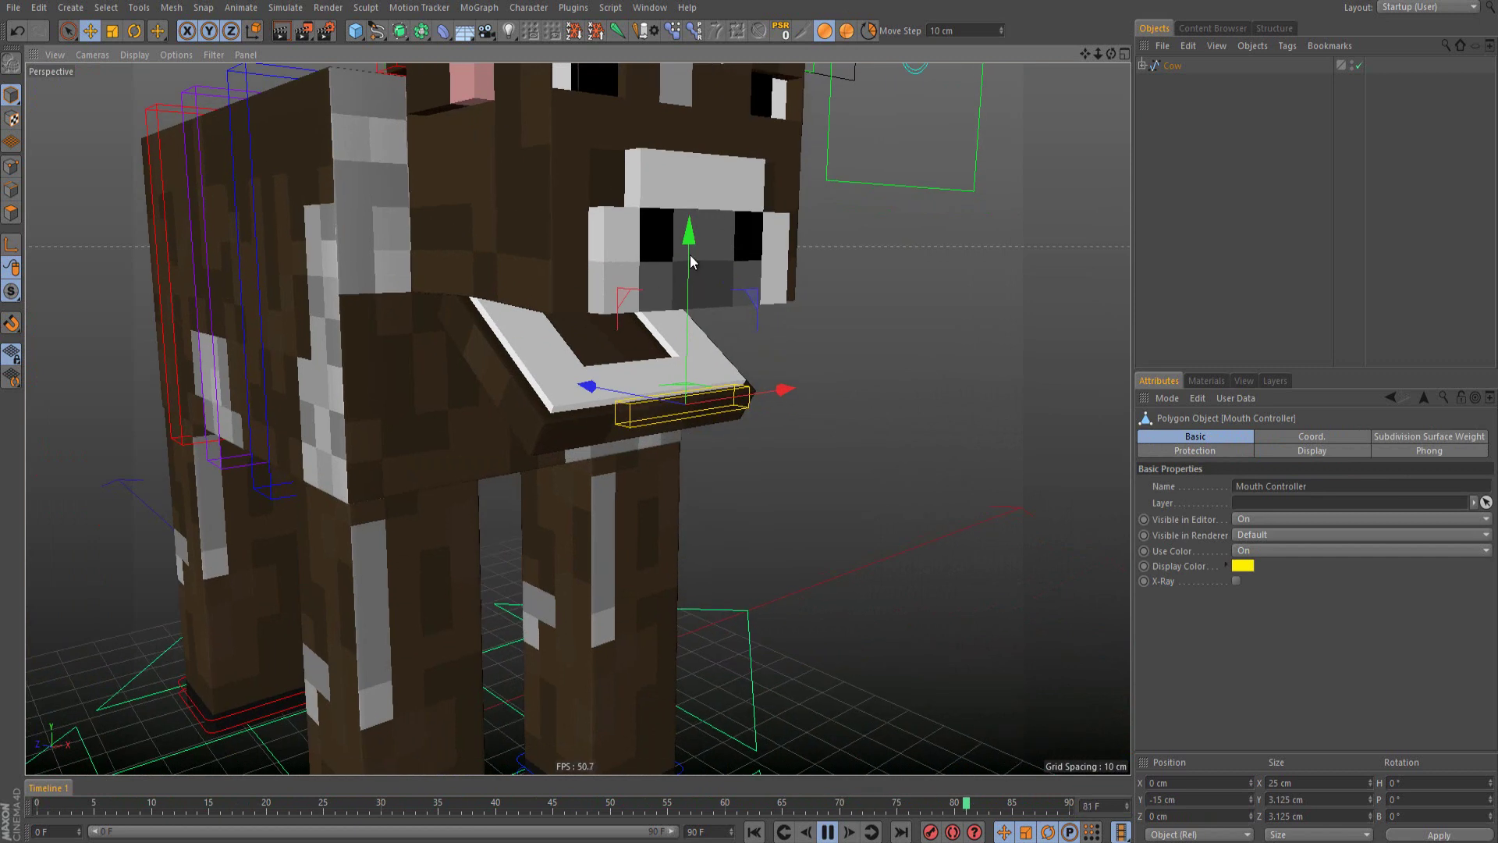
Step: Try several further vertical and sideways moves of the mouth controller, undoing each one
{"action": "left_click_drag", "start_coordinate": [693, 237], "coordinate": [723, 312]}
{"action": "key", "text": "z"}
{"action": "key", "text": "z"}
{"action": "left_click_drag", "start_coordinate": [691, 232], "coordinate": [400, 398]}
{"action": "key", "text": "ctrl+z"}
{"action": "left_click_drag", "start_coordinate": [698, 310], "coordinate": [588, 305]}
{"action": "key", "text": "ctrl+z"}
{"action": "middle_click_drag", "start_coordinate": [590, 334], "coordinate": [702, 292], "text": "alt"}
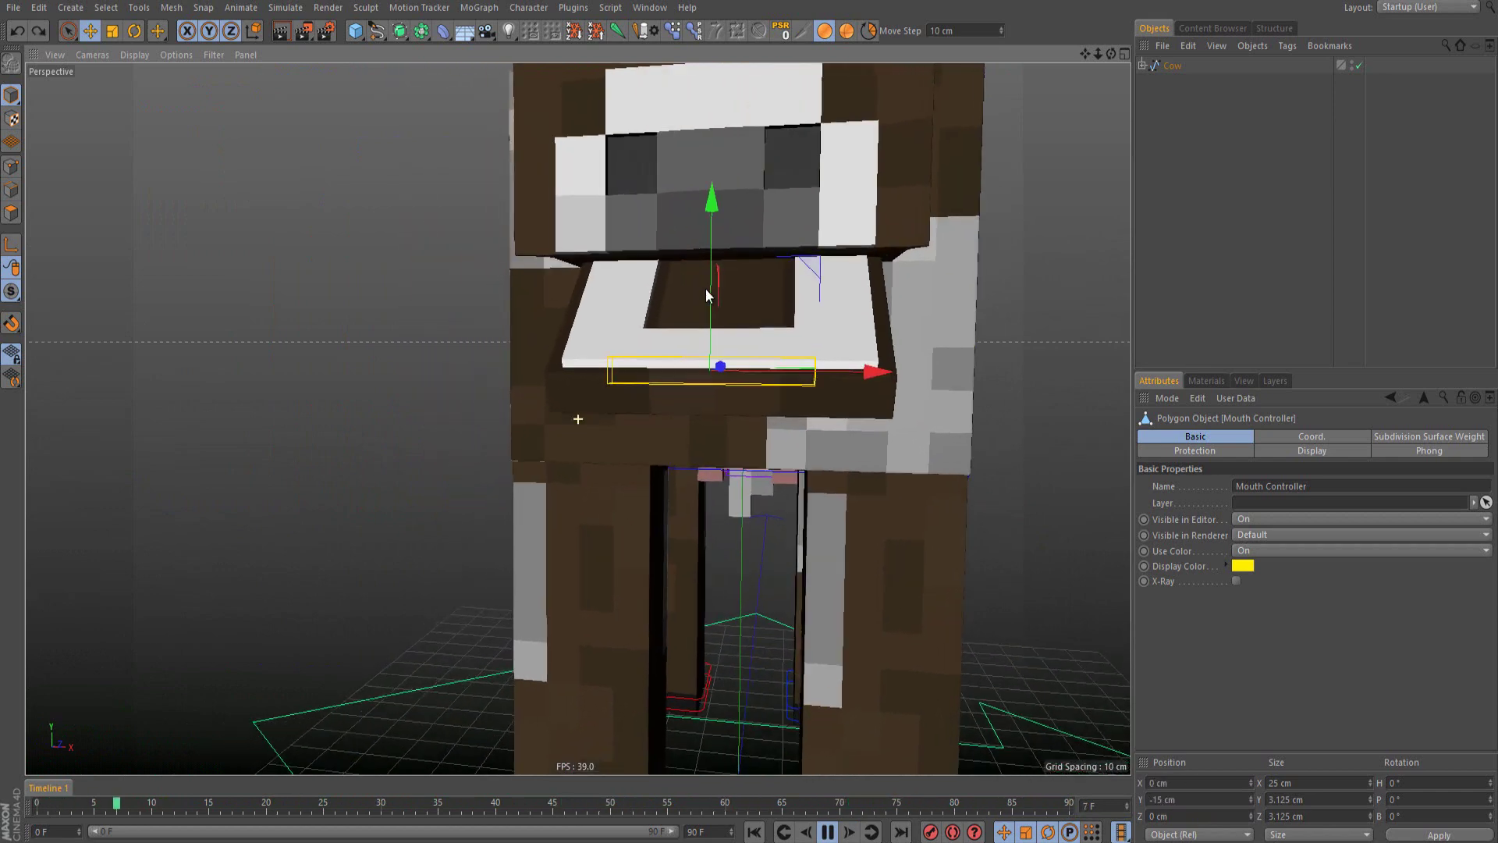
Step: Rotate the mouth controller, then move it and inspect the cow's open jaw
{"action": "key", "text": "r"}
{"action": "left_click_drag", "start_coordinate": [793, 315], "coordinate": [793, 468]}
{"action": "left_click_drag", "start_coordinate": [750, 321], "coordinate": [768, 310], "text": "alt"}
{"action": "key", "text": "e"}
{"action": "left_click_drag", "start_coordinate": [731, 367], "coordinate": [795, 286]}
{"action": "scroll", "coordinate": [742, 318], "scroll_direction": "down", "scroll_amount": 4}
{"action": "mouse_move", "coordinate": [670, 337]}
{"action": "left_mouse_down", "text": "alt"}
{"action": "mouse_move", "coordinate": [621, 359]}
{"action": "mouse_move", "coordinate": [530, 351]}
{"action": "mouse_move", "coordinate": [624, 381]}
{"action": "mouse_move", "coordinate": [660, 345]}
{"action": "mouse_move", "coordinate": [656, 328]}
{"action": "left_mouse_up", "text": "alt"}
{"action": "left_click_drag", "start_coordinate": [657, 312], "coordinate": [660, 254], "text": "alt"}
{"action": "scroll", "coordinate": [671, 281], "scroll_direction": "up", "scroll_amount": 4}
Step: Move the mouth controller once more, then undo its changes to close the mouth
{"action": "left_click_drag", "start_coordinate": [737, 390], "coordinate": [710, 427]}
{"action": "left_click_drag", "start_coordinate": [700, 373], "coordinate": [751, 415], "text": "alt"}
{"action": "key", "text": "ctrl+z"}
{"action": "key", "text": "ctrl+z"}
{"action": "key", "text": "ctrl+z"}
Step: Select the purple controller in the eyelid frame above the head, try rotating it, and undo the rotation
{"action": "right_click_drag", "start_coordinate": [595, 388], "coordinate": [546, 418], "text": "alt"}
{"action": "left_click_drag", "start_coordinate": [581, 414], "coordinate": [535, 402], "text": "alt"}
{"action": "right_click_drag", "start_coordinate": [535, 402], "coordinate": [579, 419], "text": "alt"}
{"action": "left_click_drag", "start_coordinate": [578, 419], "coordinate": [681, 197], "text": "alt"}
{"action": "left_click", "coordinate": [681, 197]}
{"action": "left_click", "coordinate": [753, 250]}
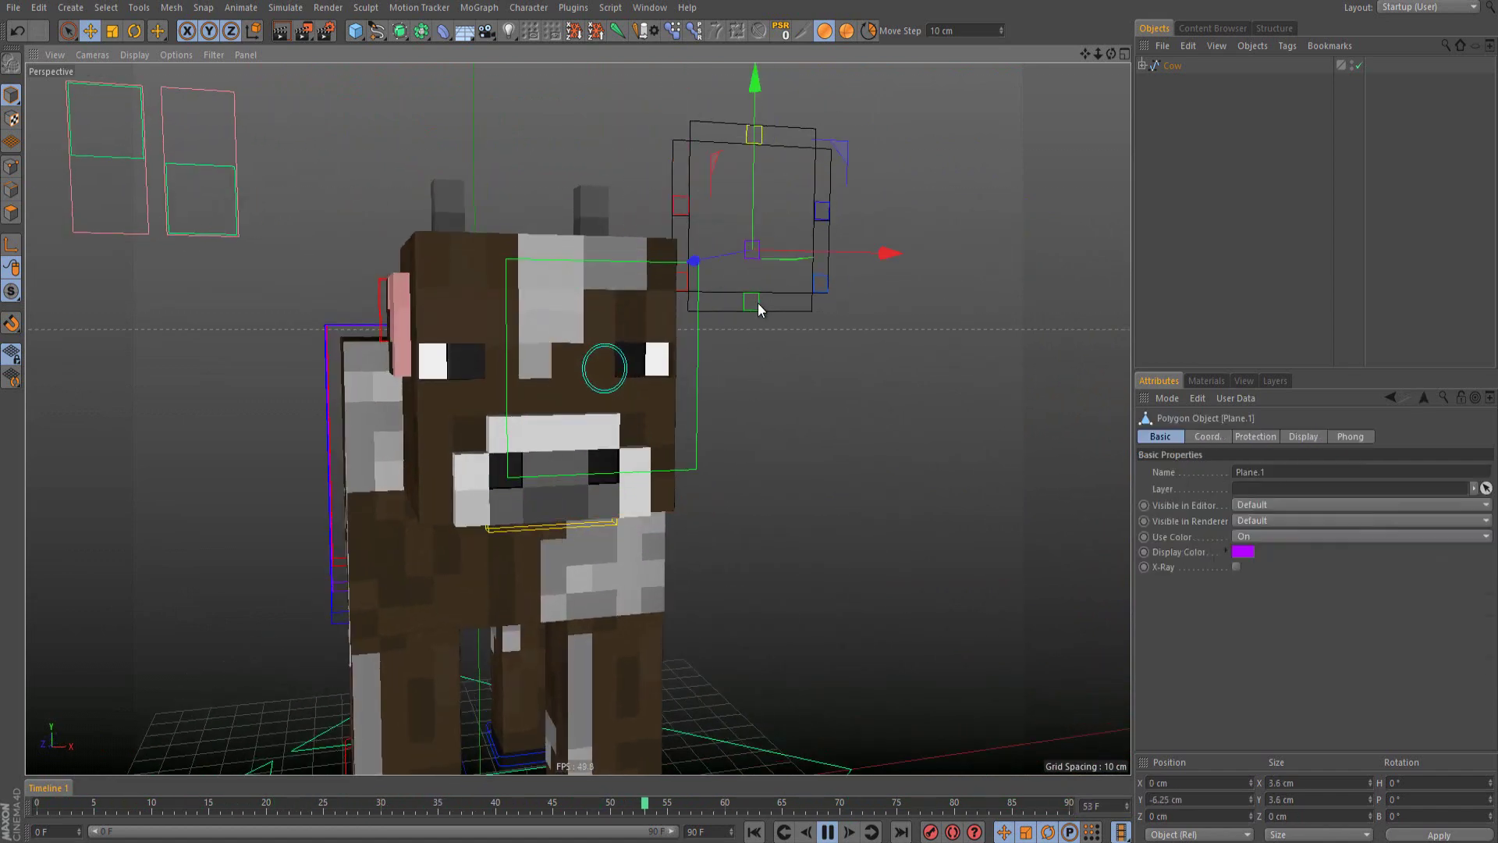
{"action": "key", "text": "r"}
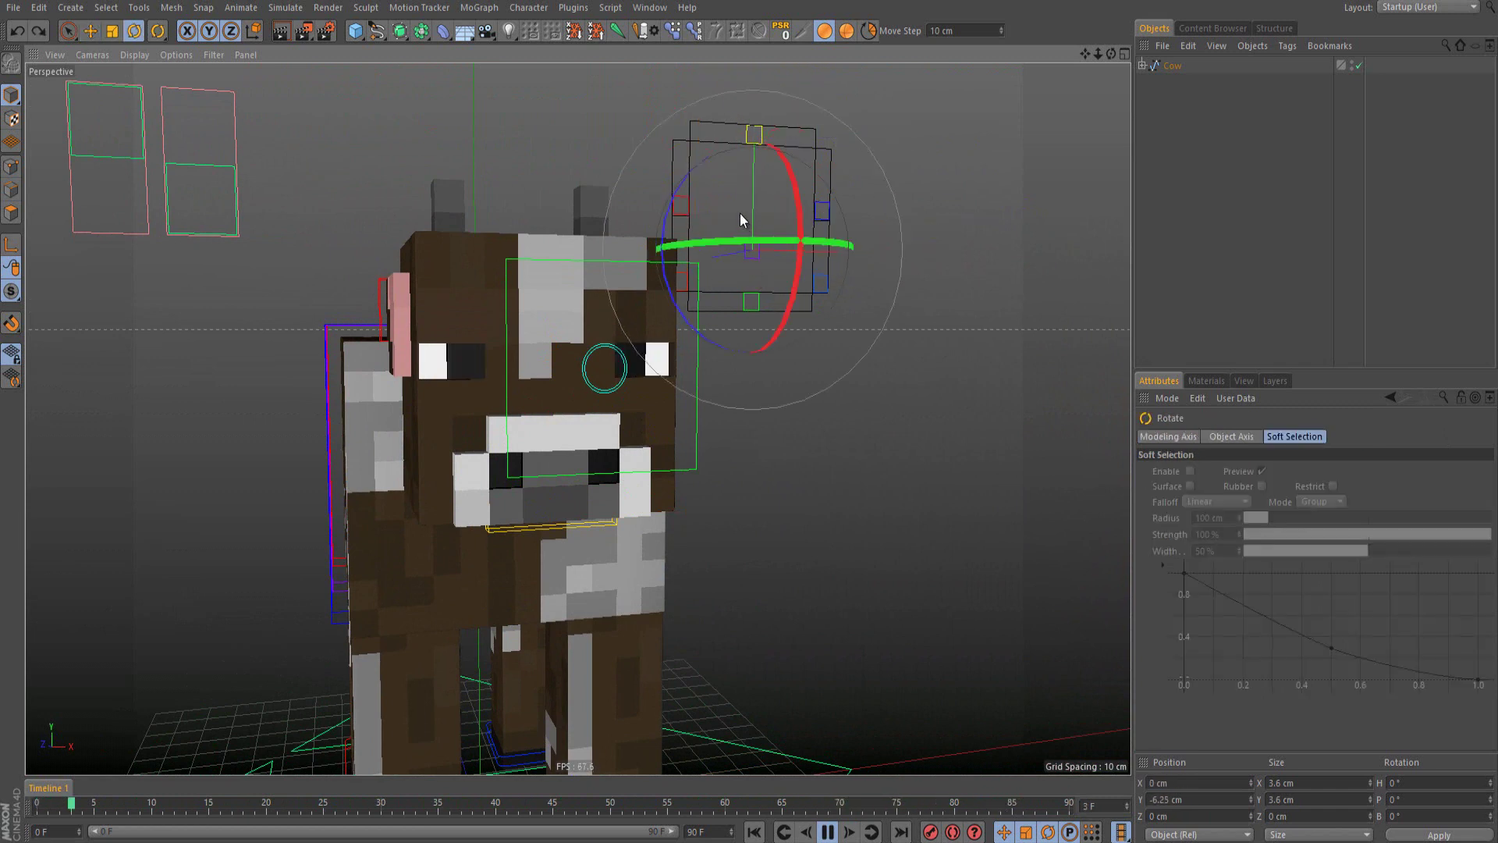
{"action": "left_click_drag", "start_coordinate": [687, 175], "coordinate": [908, 136]}
{"action": "key", "text": "ctrl+z"}
Step: Try sliding the yellow eyelid controller along its frame to X -13 cm and undo the shift
{"action": "key", "text": "e"}
{"action": "left_click", "coordinate": [761, 141]}
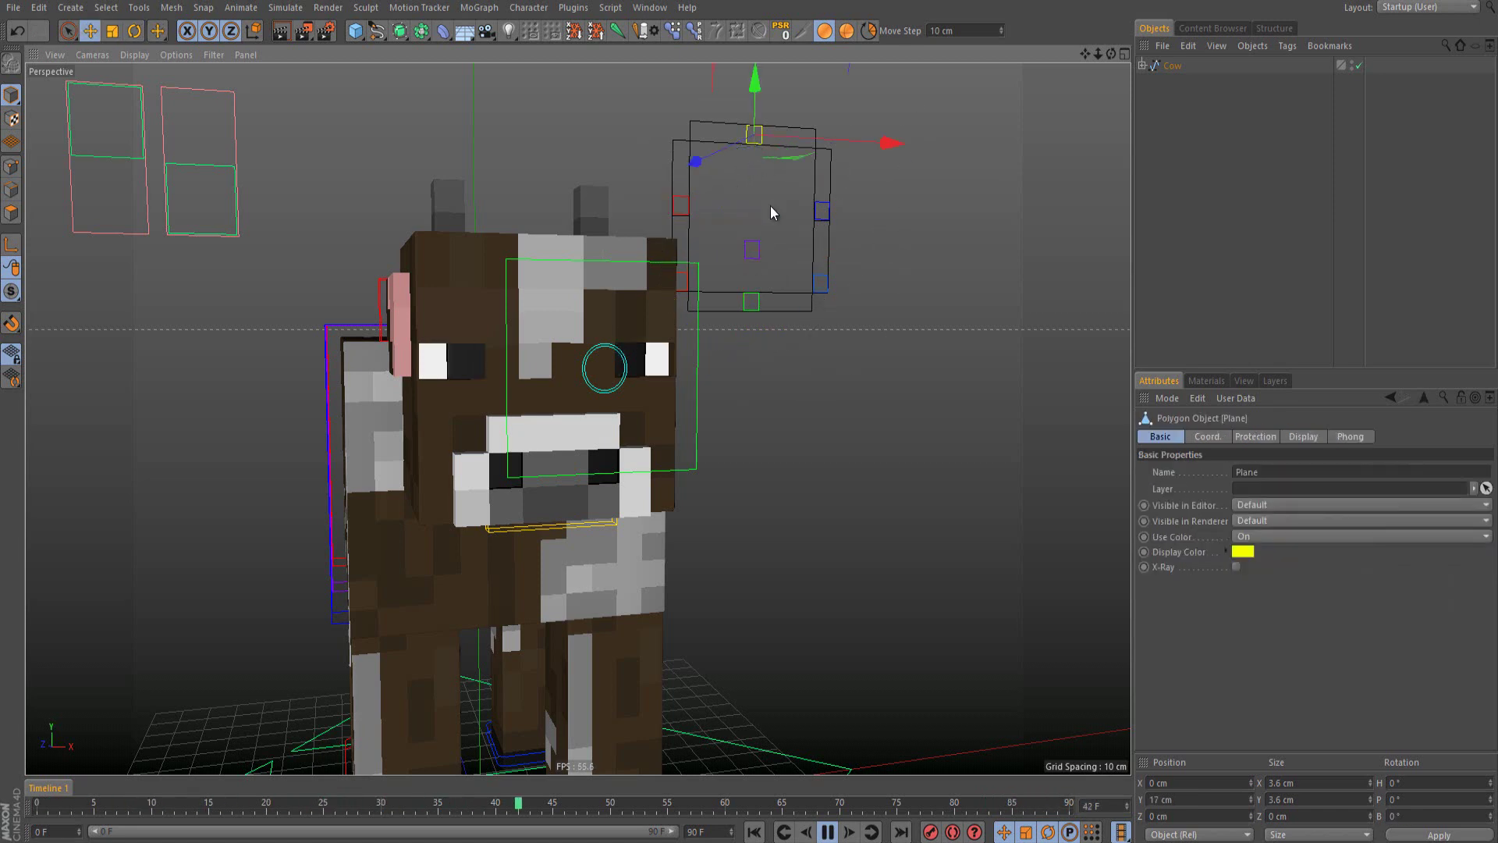
{"action": "left_click_drag", "start_coordinate": [808, 211], "coordinate": [569, 317]}
{"action": "middle_click_drag", "start_coordinate": [569, 317], "coordinate": [640, 287], "text": "alt"}
{"action": "scroll", "coordinate": [640, 287], "scroll_direction": "up", "scroll_amount": 5}
{"action": "key", "text": "ctrl+z"}
{"action": "left_click_drag", "start_coordinate": [881, 319], "coordinate": [859, 319]}
{"action": "scroll", "coordinate": [545, 279], "scroll_direction": "down", "scroll_amount": 3}
{"action": "left_click_drag", "start_coordinate": [545, 279], "coordinate": [657, 274], "text": "alt"}
{"action": "scroll", "coordinate": [609, 289], "scroll_direction": "down", "scroll_amount": 5}
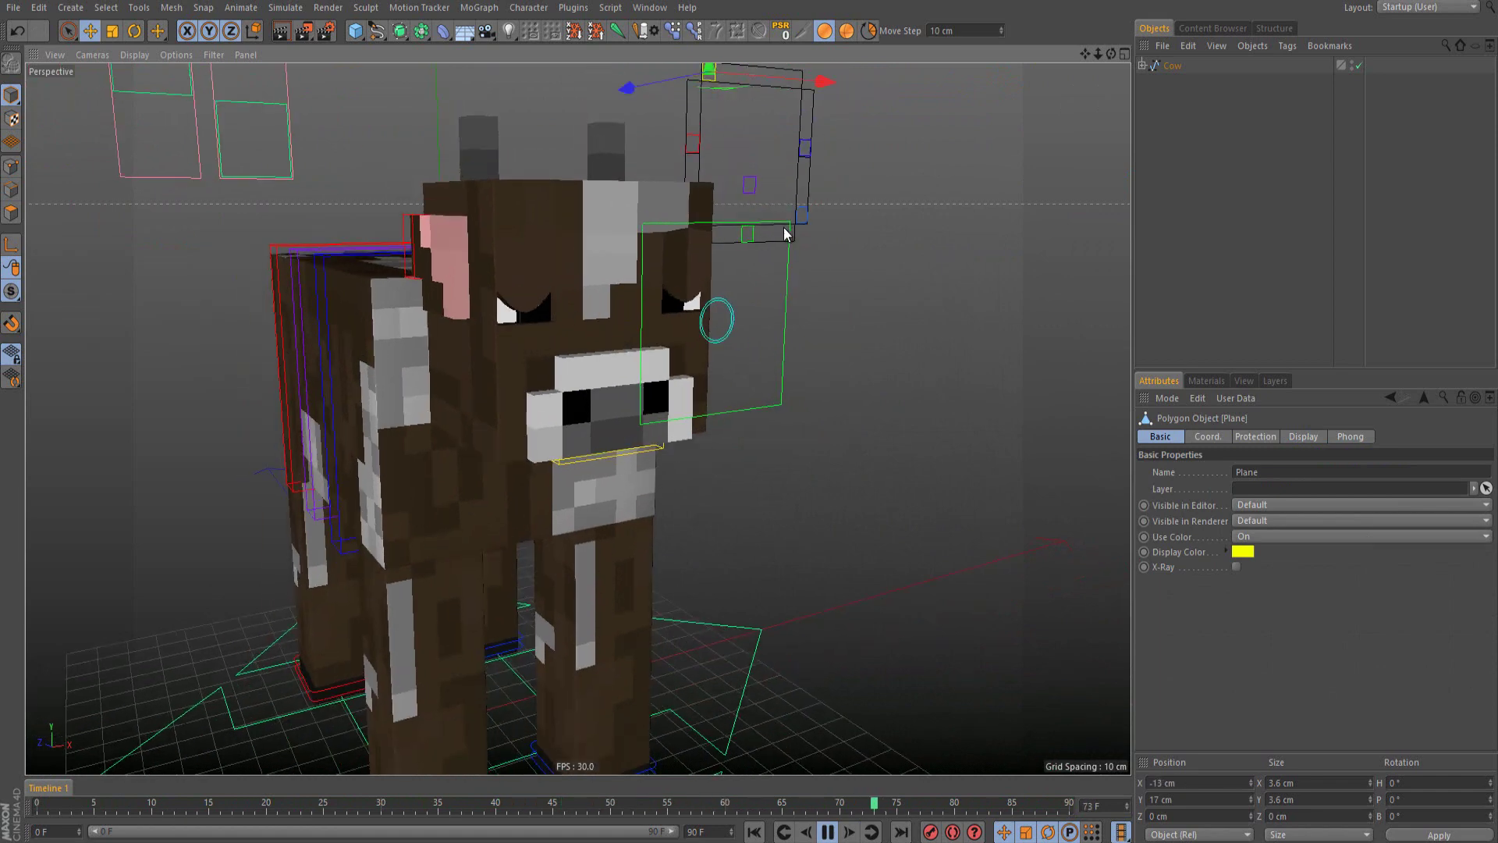
{"action": "key", "text": "ctrl+z"}
Step: Try moving the green eyelid controller on the frame's lower edge and undo the move
{"action": "left_click", "coordinate": [754, 235]}
{"action": "mouse_move", "coordinate": [756, 235]}
{"action": "left_mouse_down"}
{"action": "mouse_move", "coordinate": [799, 275]}
{"action": "mouse_move", "coordinate": [740, 258]}
{"action": "left_mouse_up"}
{"action": "key", "text": "ctrl+z"}
Step: Try moving the lower red eyelid controller, then select the light-blue one on the opposite side
{"action": "left_click_drag", "start_coordinate": [705, 172], "coordinate": [665, 224], "text": "alt"}
{"action": "left_click", "coordinate": [761, 211]}
{"action": "left_click_drag", "start_coordinate": [763, 211], "coordinate": [771, 250]}
{"action": "left_click", "coordinate": [911, 210]}
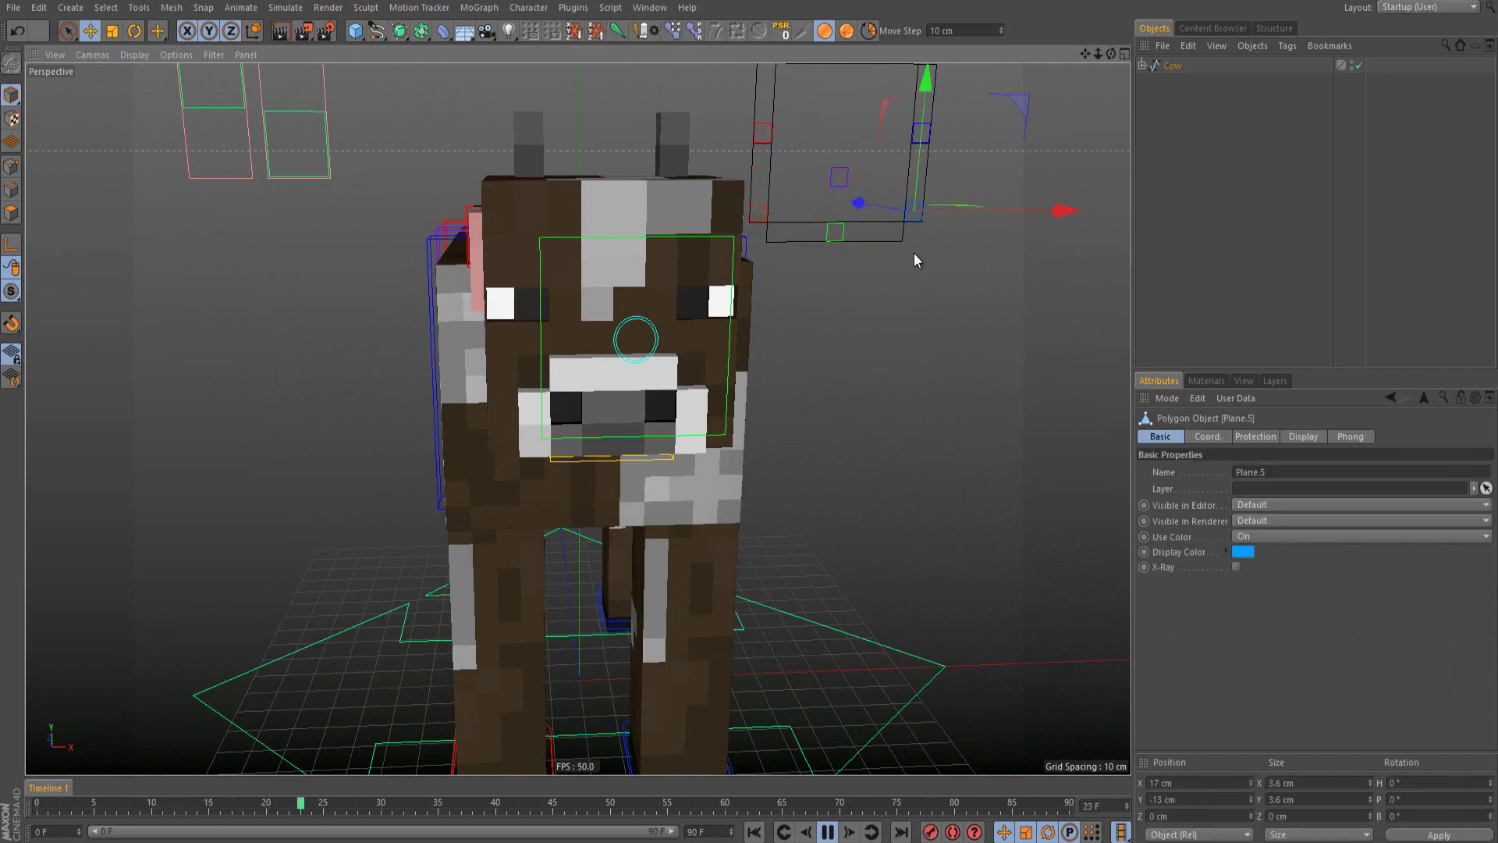
Step: Reselect the purple eyelid controller, test its rotation again, undo it, and clear the selection
{"action": "left_click_drag", "start_coordinate": [907, 237], "coordinate": [734, 251], "text": "alt"}
{"action": "scroll", "coordinate": [720, 243], "scroll_direction": "down", "scroll_amount": 1}
{"action": "left_click", "coordinate": [749, 204]}
{"action": "key", "text": "r"}
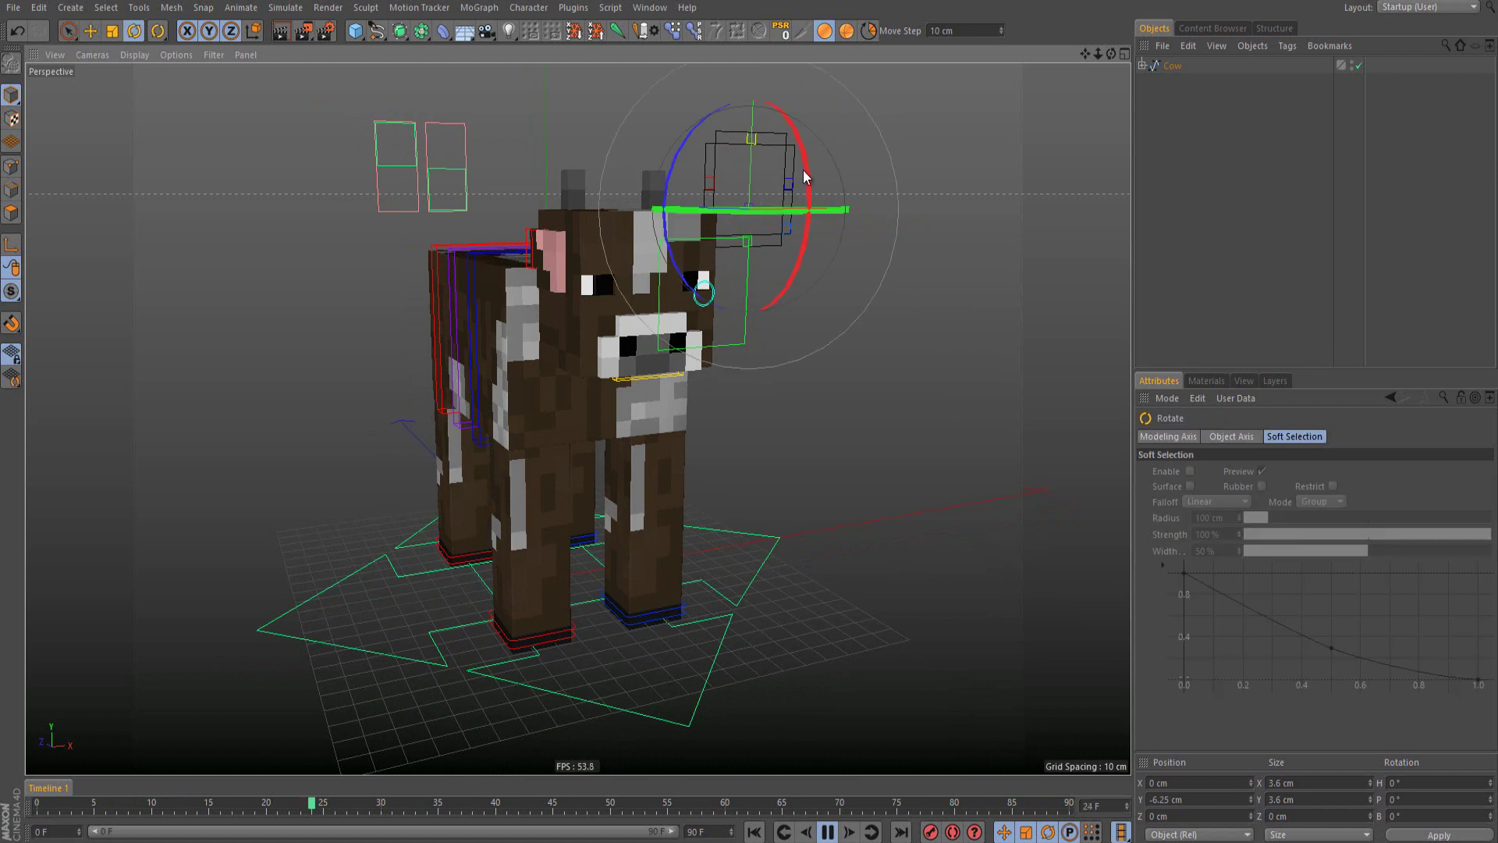
{"action": "left_click_drag", "start_coordinate": [804, 178], "coordinate": [812, 226]}
{"action": "key", "text": "ctrl+z"}
{"action": "left_click_drag", "start_coordinate": [616, 323], "coordinate": [457, 313], "text": "alt"}
{"action": "left_click_drag", "start_coordinate": [573, 347], "coordinate": [913, 238], "text": "alt"}
{"action": "left_click", "coordinate": [913, 239]}
Step: Turn the cow into a calf by raising the age slider beside its head to Y 6.25 cm
{"action": "right_click_drag", "start_coordinate": [638, 250], "coordinate": [623, 190], "text": "alt"}
{"action": "left_click_drag", "start_coordinate": [623, 189], "coordinate": [668, 209], "text": "alt"}
{"action": "middle_click_drag", "start_coordinate": [668, 209], "coordinate": [647, 293], "text": "alt"}
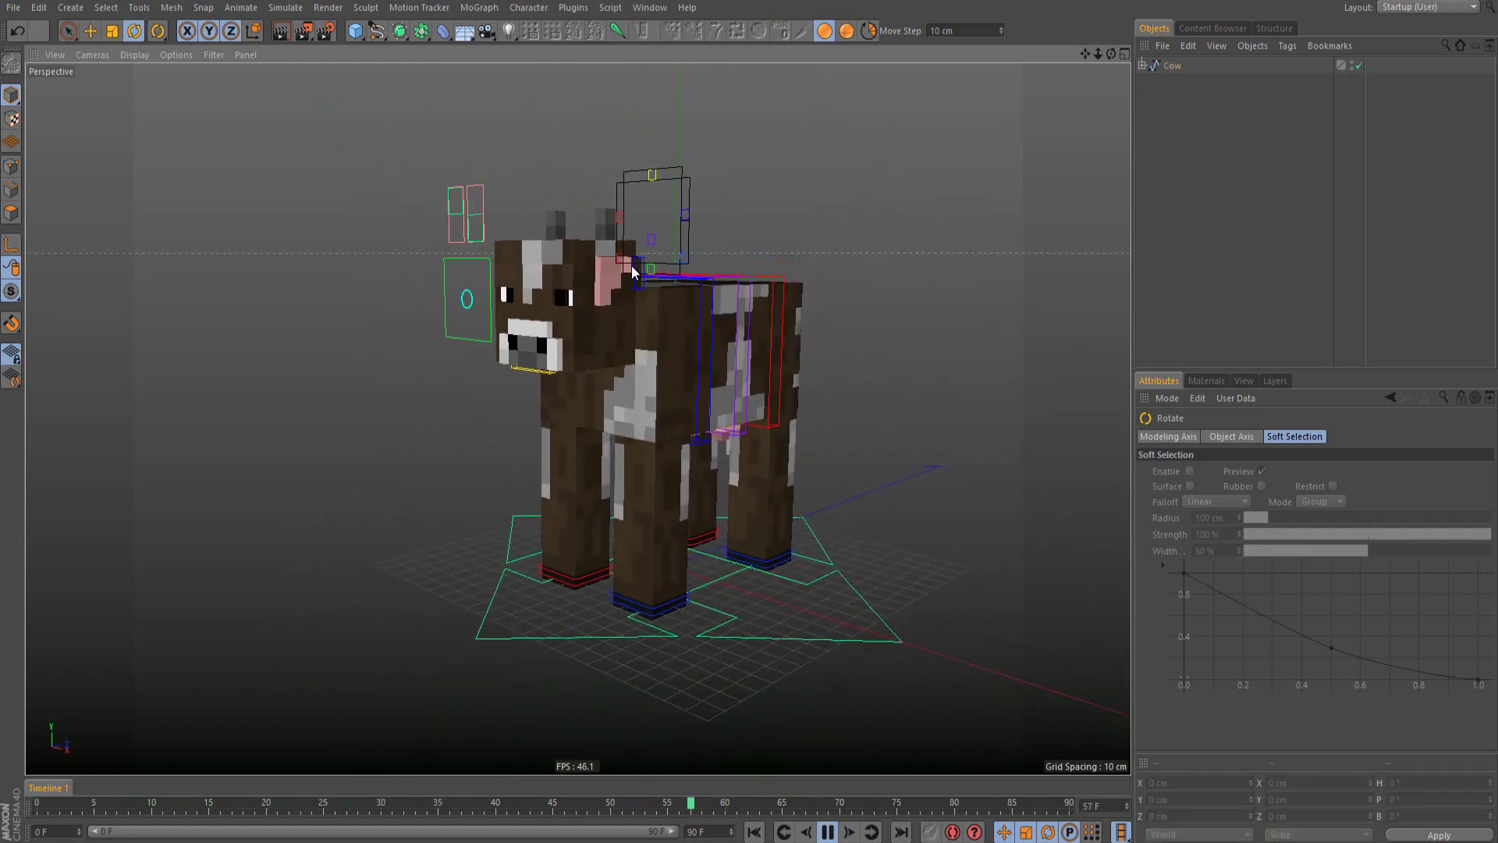
{"action": "left_click_drag", "start_coordinate": [644, 292], "coordinate": [494, 201], "text": "alt"}
{"action": "left_click", "coordinate": [460, 195]}
{"action": "key", "text": "e"}
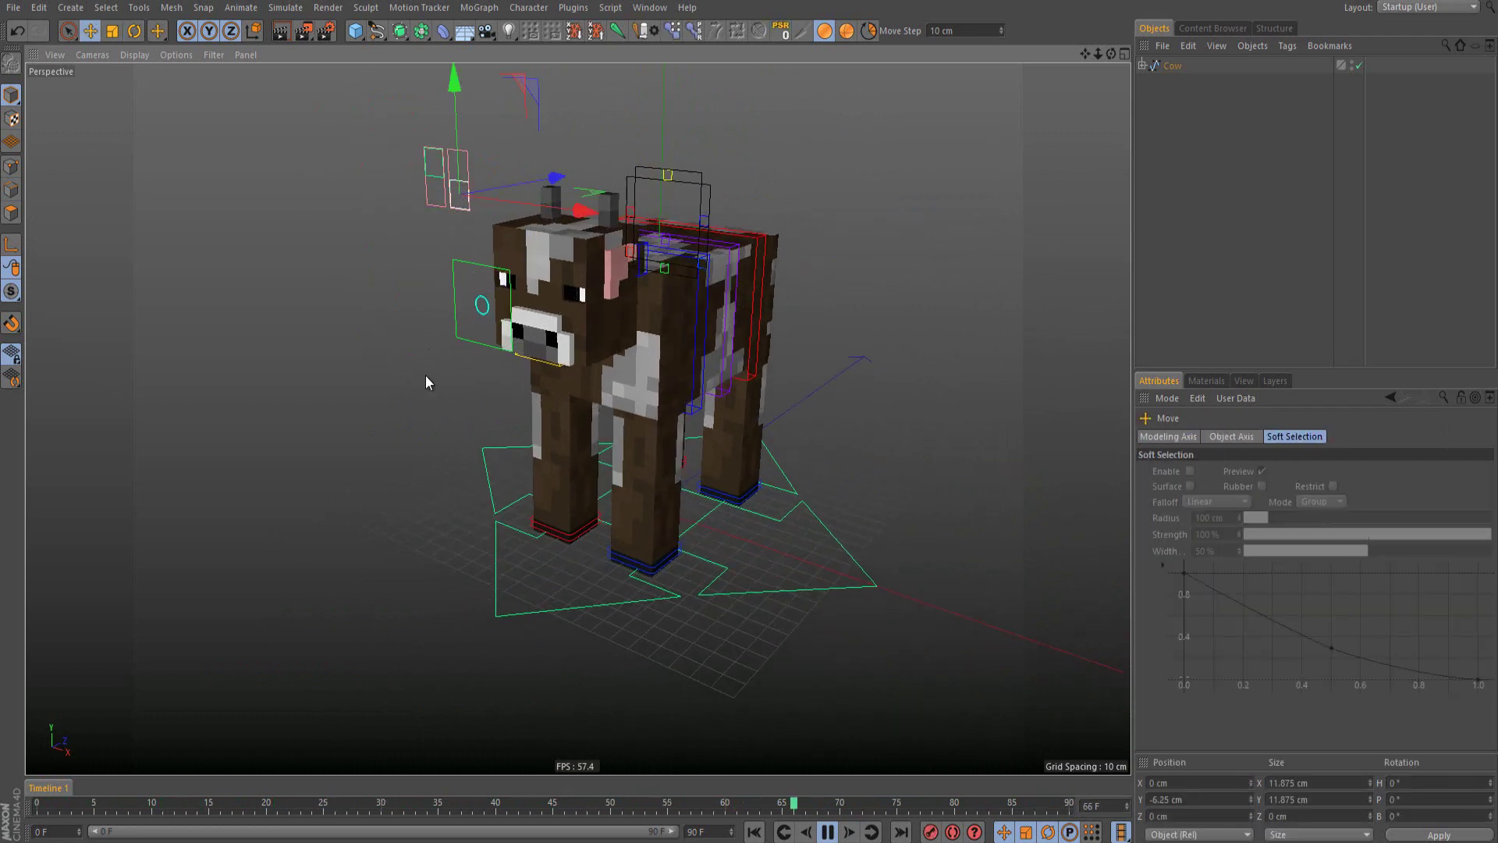
{"action": "left_click_drag", "start_coordinate": [428, 372], "coordinate": [430, 279]}
Step: Select the calf's main ground controller and place a duplicate of the rig beside it
{"action": "right_click_drag", "start_coordinate": [681, 424], "coordinate": [612, 423], "text": "alt"}
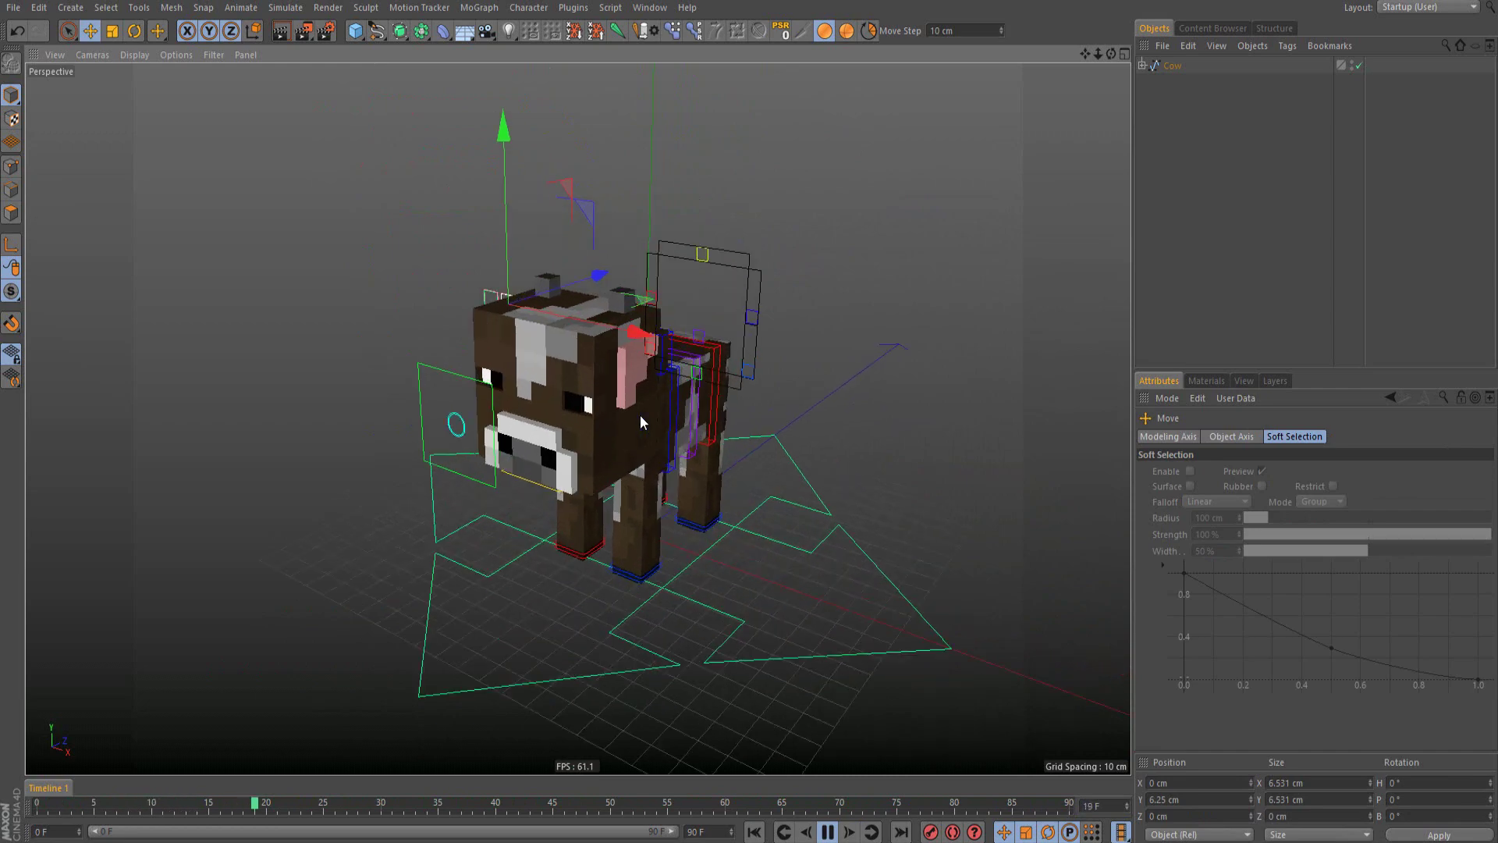
{"action": "mouse_move", "coordinate": [612, 423]}
{"action": "left_mouse_down", "text": "alt"}
{"action": "mouse_move", "coordinate": [707, 431]}
{"action": "mouse_move", "coordinate": [507, 372]}
{"action": "mouse_move", "coordinate": [605, 396]}
{"action": "left_mouse_up", "text": "alt"}
{"action": "right_click_drag", "start_coordinate": [606, 396], "coordinate": [642, 392], "text": "alt"}
{"action": "middle_click_drag", "start_coordinate": [642, 393], "coordinate": [678, 436], "text": "alt"}
{"action": "left_click", "coordinate": [738, 564]}
{"action": "left_click", "coordinate": [746, 555]}
{"action": "left_click_drag", "start_coordinate": [510, 461], "coordinate": [757, 534], "text": "alt"}
{"action": "left_click_drag", "start_coordinate": [526, 421], "coordinate": [262, 437]}
Step: Lower the duplicate's age slider to make it a full-size cow and clear the selection
{"action": "left_click_drag", "start_coordinate": [431, 341], "coordinate": [411, 459], "text": "alt"}
{"action": "scroll", "coordinate": [468, 350], "scroll_direction": "up", "scroll_amount": 5}
{"action": "left_click", "coordinate": [420, 361]}
{"action": "left_click_drag", "start_coordinate": [507, 405], "coordinate": [424, 378], "text": "alt"}
{"action": "left_click", "coordinate": [695, 314]}
Step: Select the calf's main controller, try moving the calf next to the adult cow, and undo the move
{"action": "middle_click_drag", "start_coordinate": [687, 313], "coordinate": [521, 263], "text": "alt"}
{"action": "left_click_drag", "start_coordinate": [655, 349], "coordinate": [500, 324], "text": "alt"}
{"action": "middle_click_drag", "start_coordinate": [626, 297], "coordinate": [727, 237], "text": "alt"}
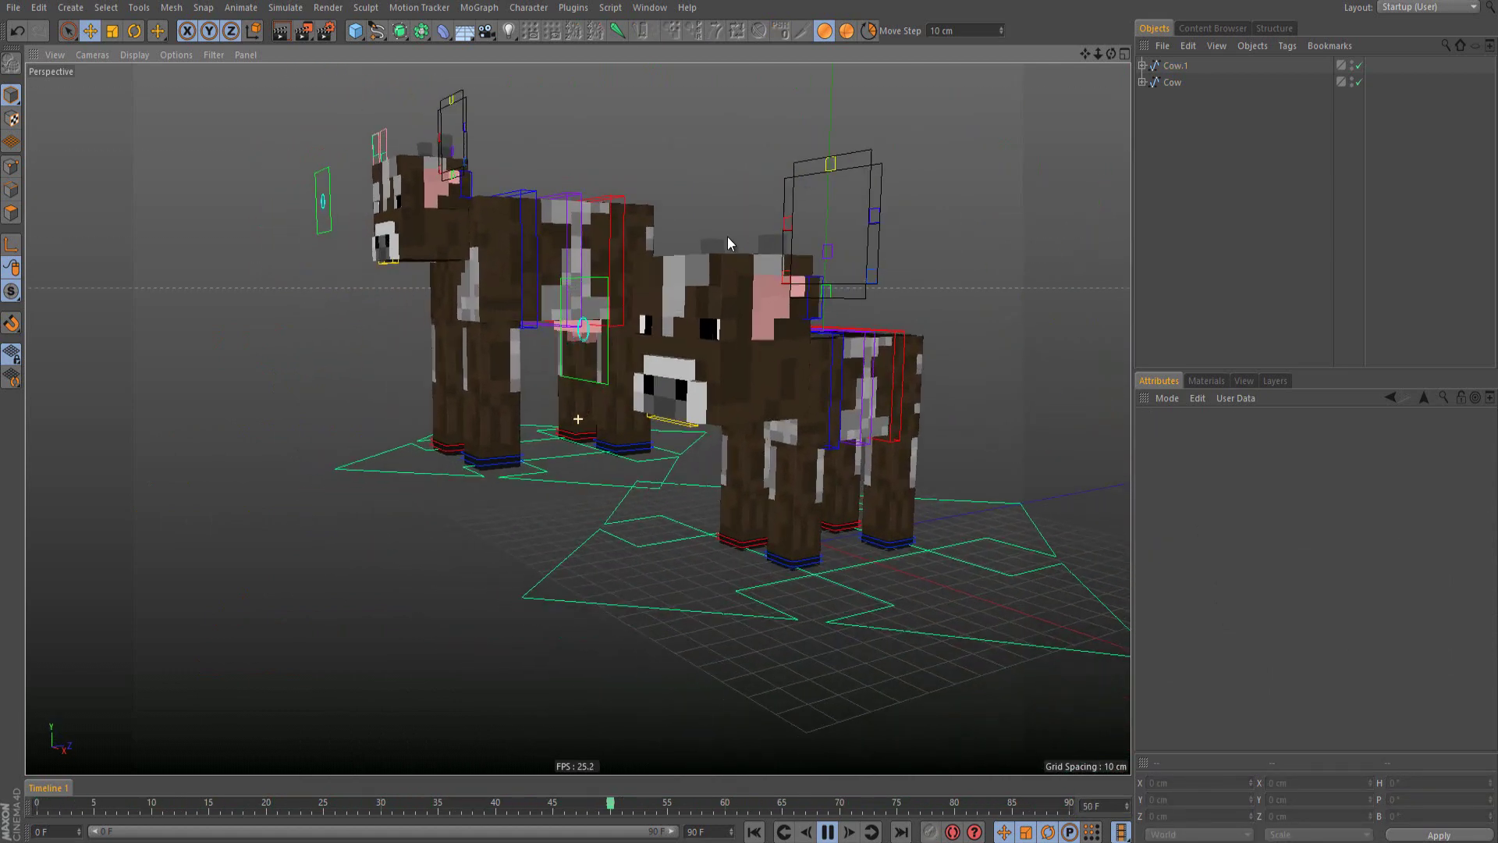
{"action": "left_click_drag", "start_coordinate": [729, 243], "coordinate": [686, 236], "text": "alt"}
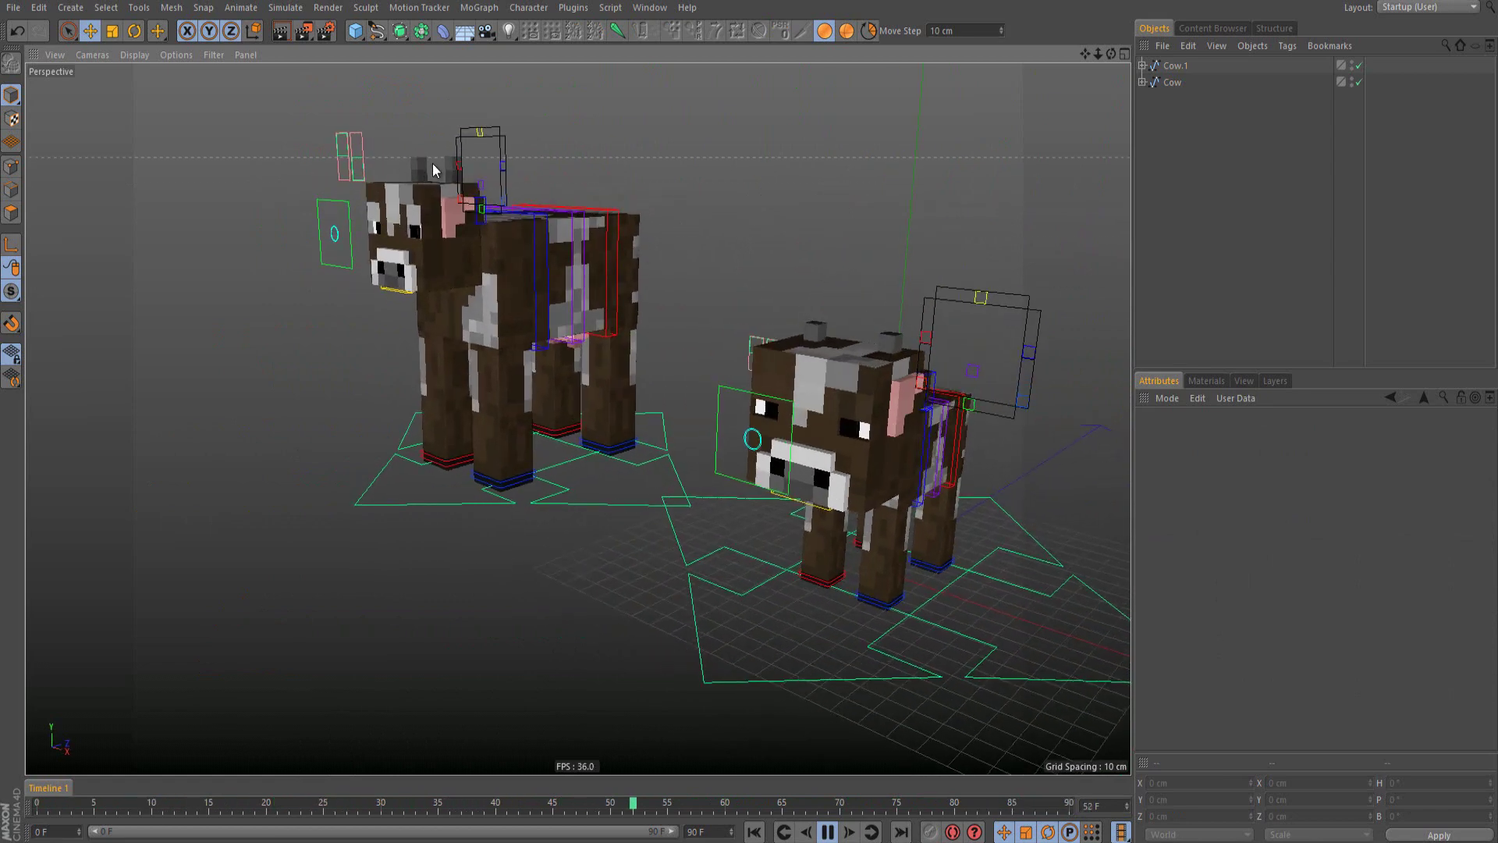
{"action": "left_click_drag", "start_coordinate": [610, 254], "coordinate": [851, 439], "text": "alt"}
{"action": "left_click", "coordinate": [850, 438]}
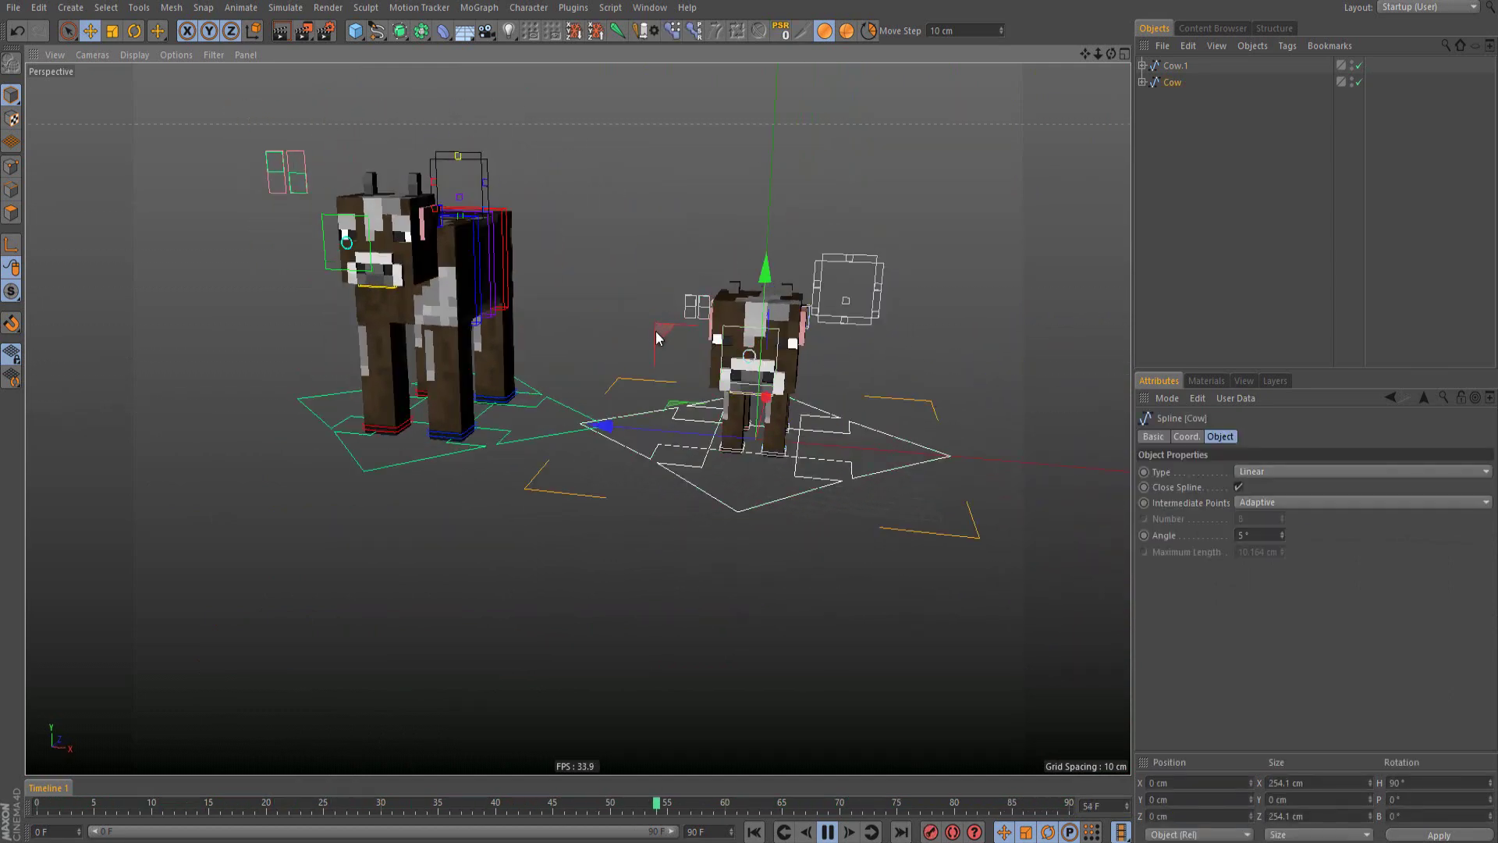
{"action": "left_click_drag", "start_coordinate": [646, 336], "coordinate": [512, 331]}
{"action": "scroll", "coordinate": [431, 207], "scroll_direction": "up", "scroll_amount": 5}
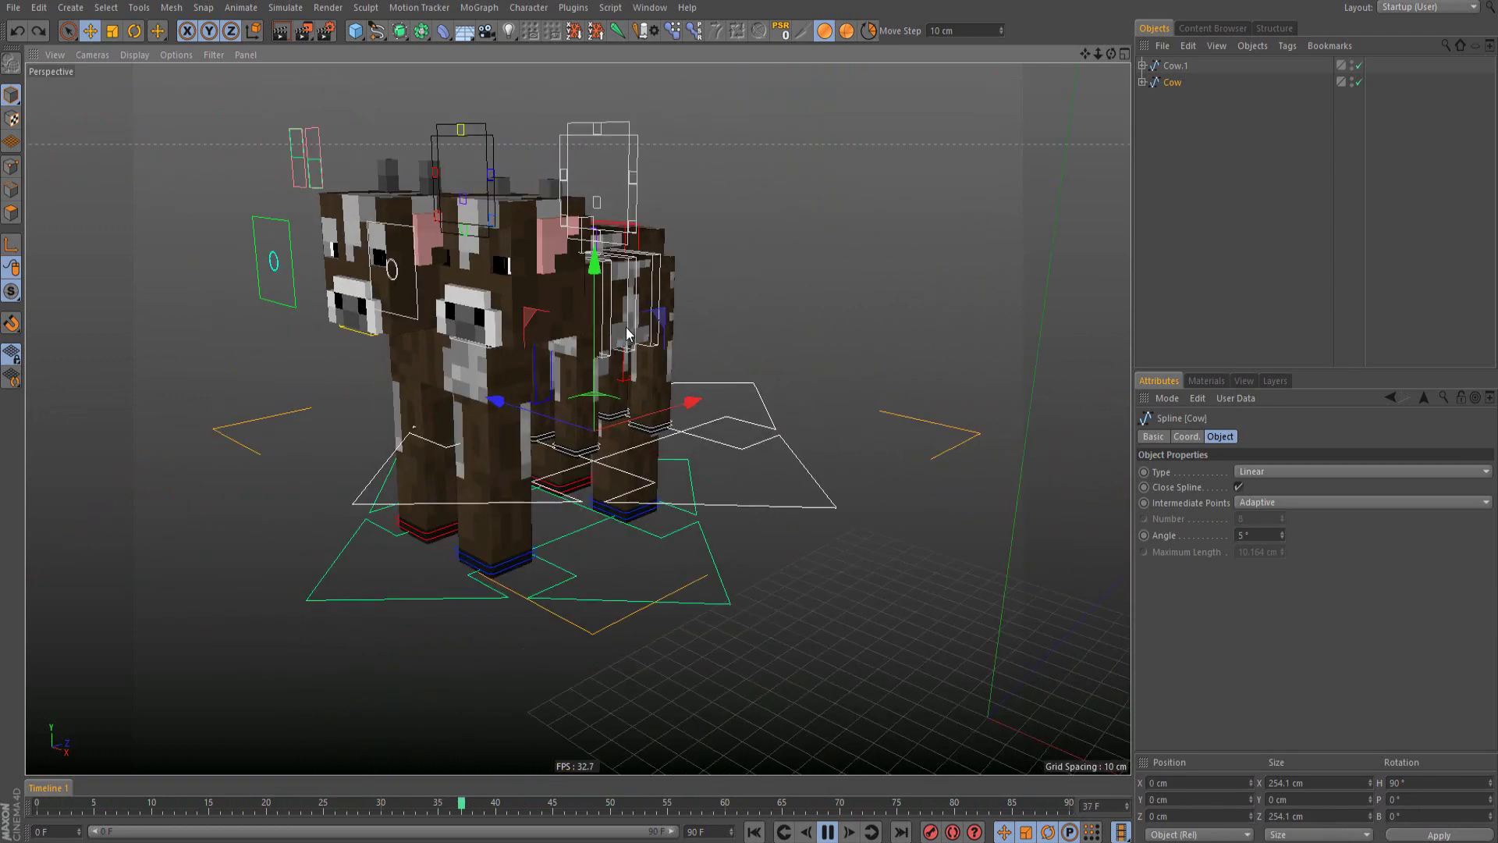
{"action": "key", "text": "ctrl+z"}
Step: Clear the selection and examine the adult cow and calf together from several distances and angles
{"action": "left_click_drag", "start_coordinate": [620, 317], "coordinate": [784, 404], "text": "alt"}
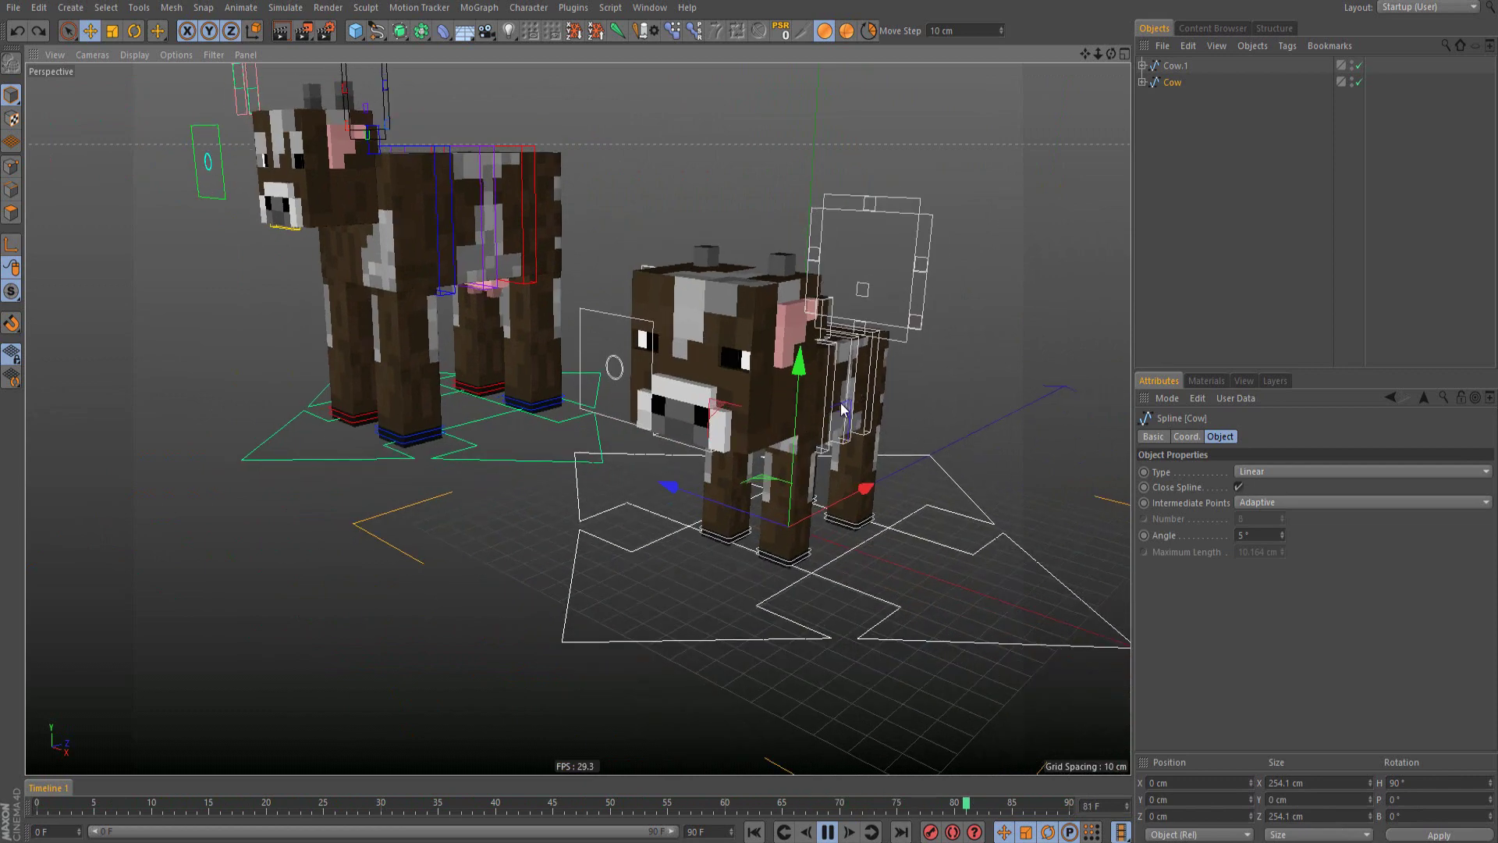
{"action": "scroll", "coordinate": [716, 433], "scroll_direction": "down", "scroll_amount": 2}
{"action": "left_click", "coordinate": [695, 228]}
{"action": "scroll", "coordinate": [543, 310], "scroll_direction": "down", "scroll_amount": 6}
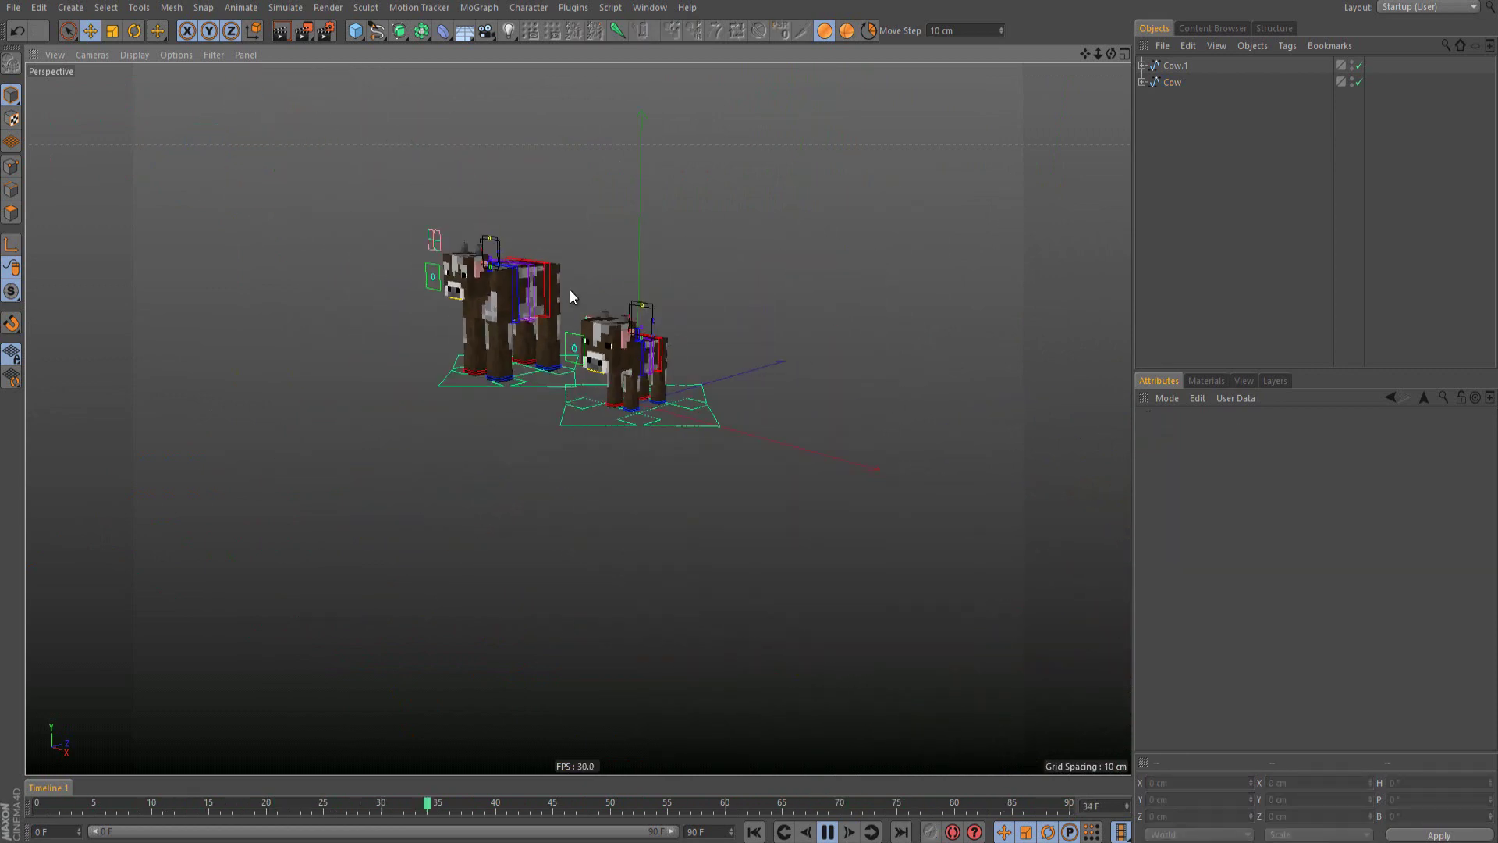
{"action": "left_click_drag", "start_coordinate": [591, 288], "coordinate": [599, 250], "text": "alt"}
{"action": "right_click_drag", "start_coordinate": [599, 250], "coordinate": [597, 232], "text": "alt"}
{"action": "left_click_drag", "start_coordinate": [596, 233], "coordinate": [573, 291], "text": "alt"}
{"action": "right_click_drag", "start_coordinate": [564, 203], "coordinate": [615, 173], "text": "alt"}
{"action": "left_click_drag", "start_coordinate": [615, 171], "coordinate": [667, 189], "text": "alt"}
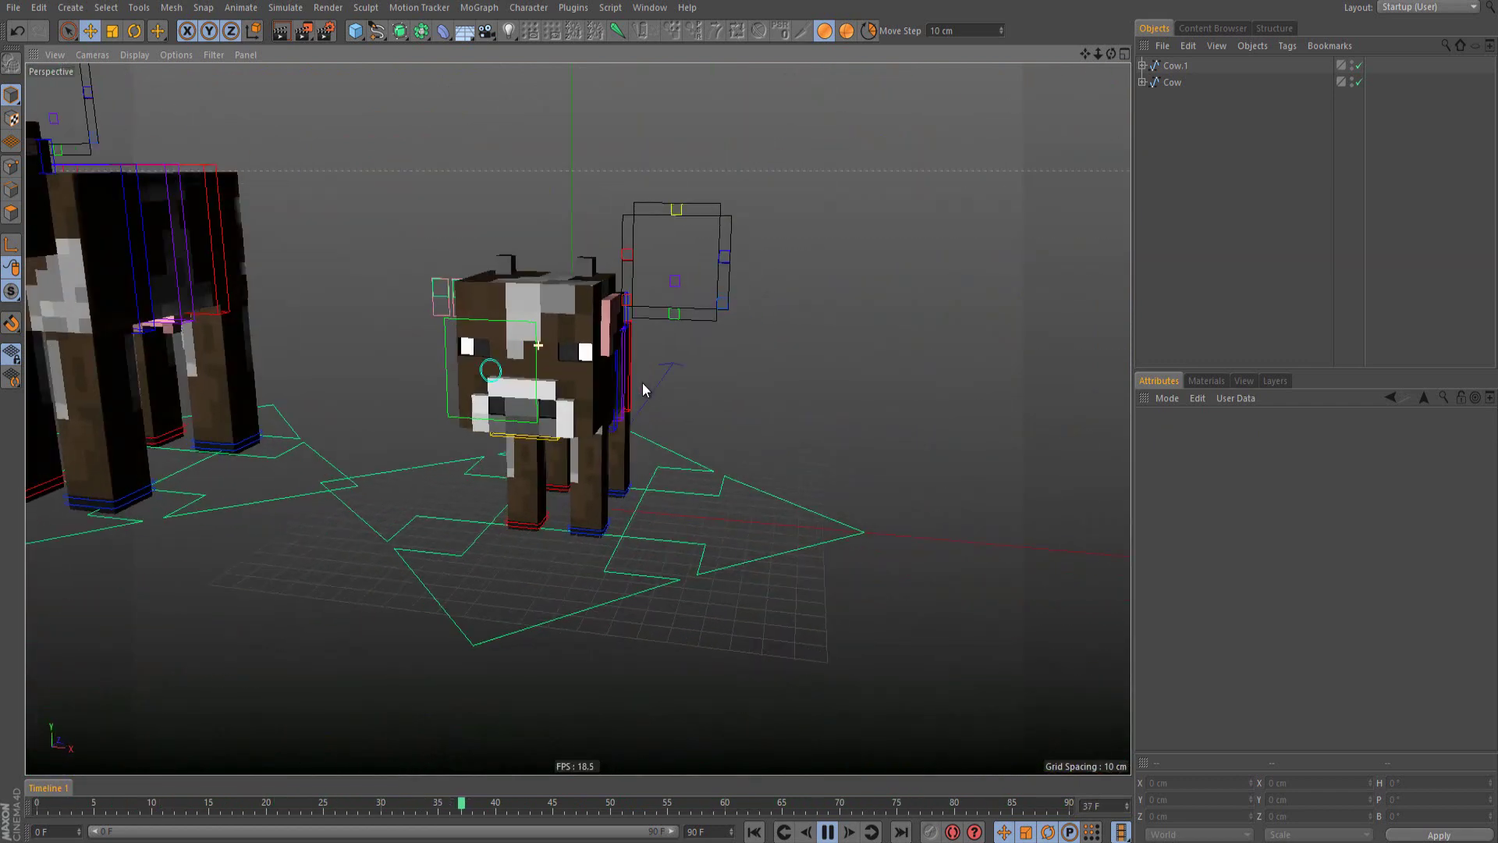
Step: Try the calf's age slider at Y -6.25 cm and return it to Y 6.25 cm
{"action": "left_click_drag", "start_coordinate": [467, 327], "coordinate": [505, 328], "text": "alt"}
{"action": "left_click", "coordinate": [420, 294]}
{"action": "left_click_drag", "start_coordinate": [420, 295], "coordinate": [409, 452]}
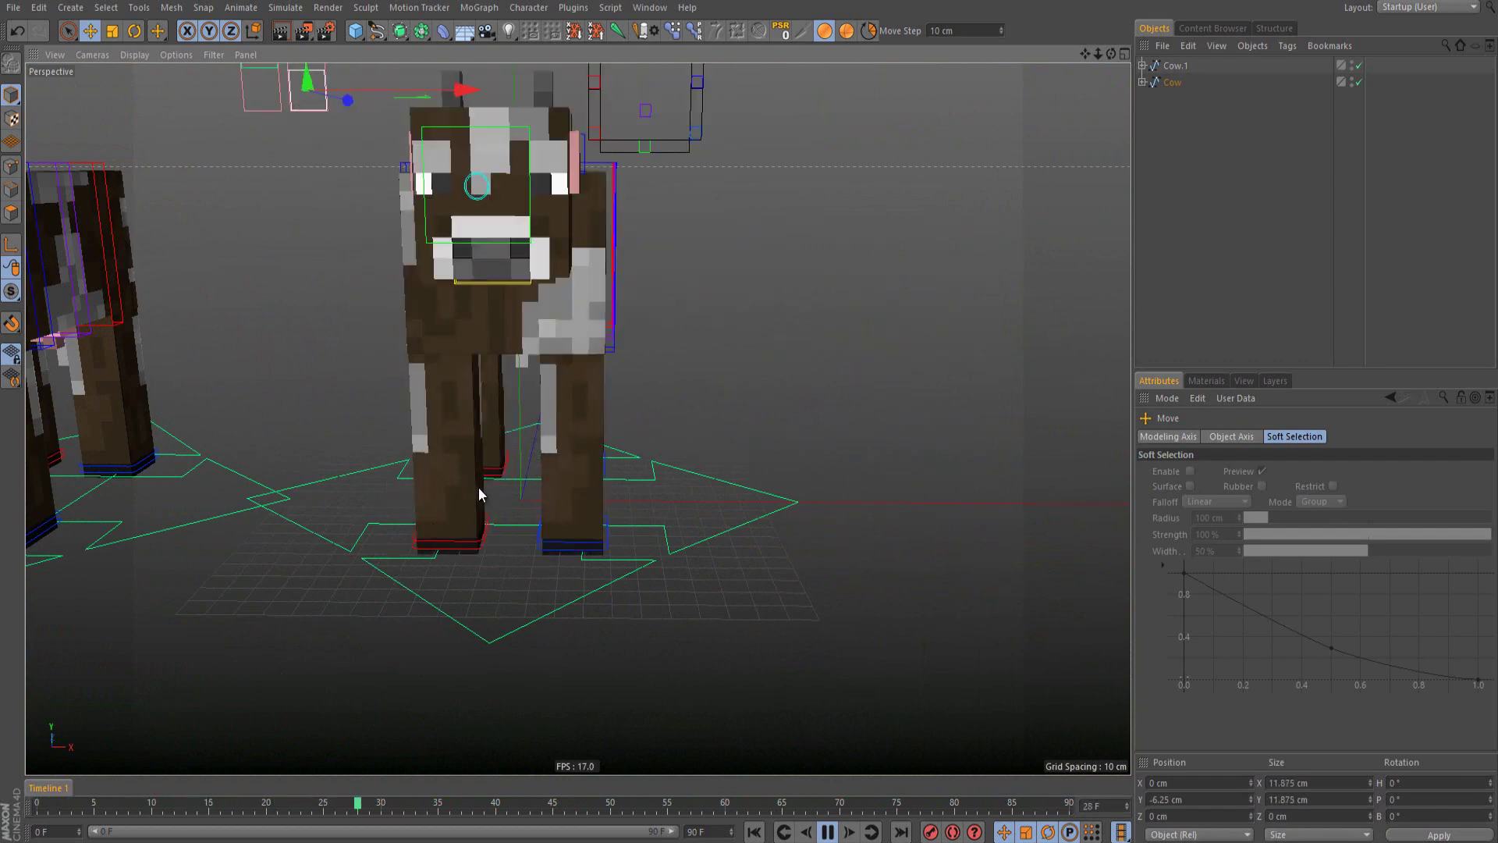
{"action": "right_click", "coordinate": [707, 321]}
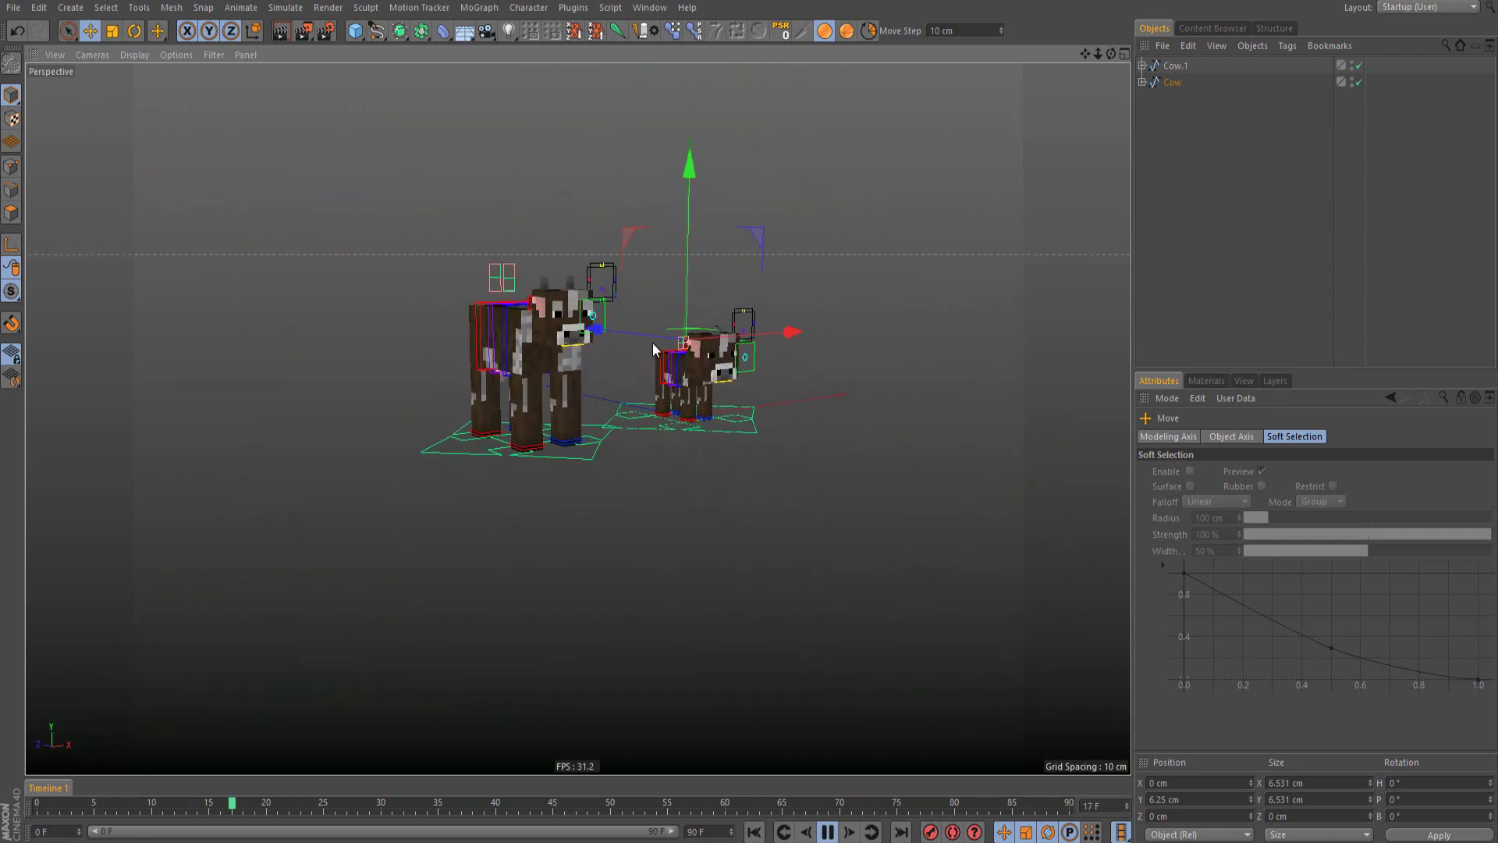
Step: Stop the playback, return the timeline to frame 0, and clear the selection
{"action": "scroll", "coordinate": [603, 395], "scroll_direction": "up", "scroll_amount": 6}
{"action": "left_click", "coordinate": [827, 832]}
{"action": "left_click", "coordinate": [756, 834]}
{"action": "left_click", "coordinate": [753, 832]}
{"action": "left_click", "coordinate": [667, 601]}
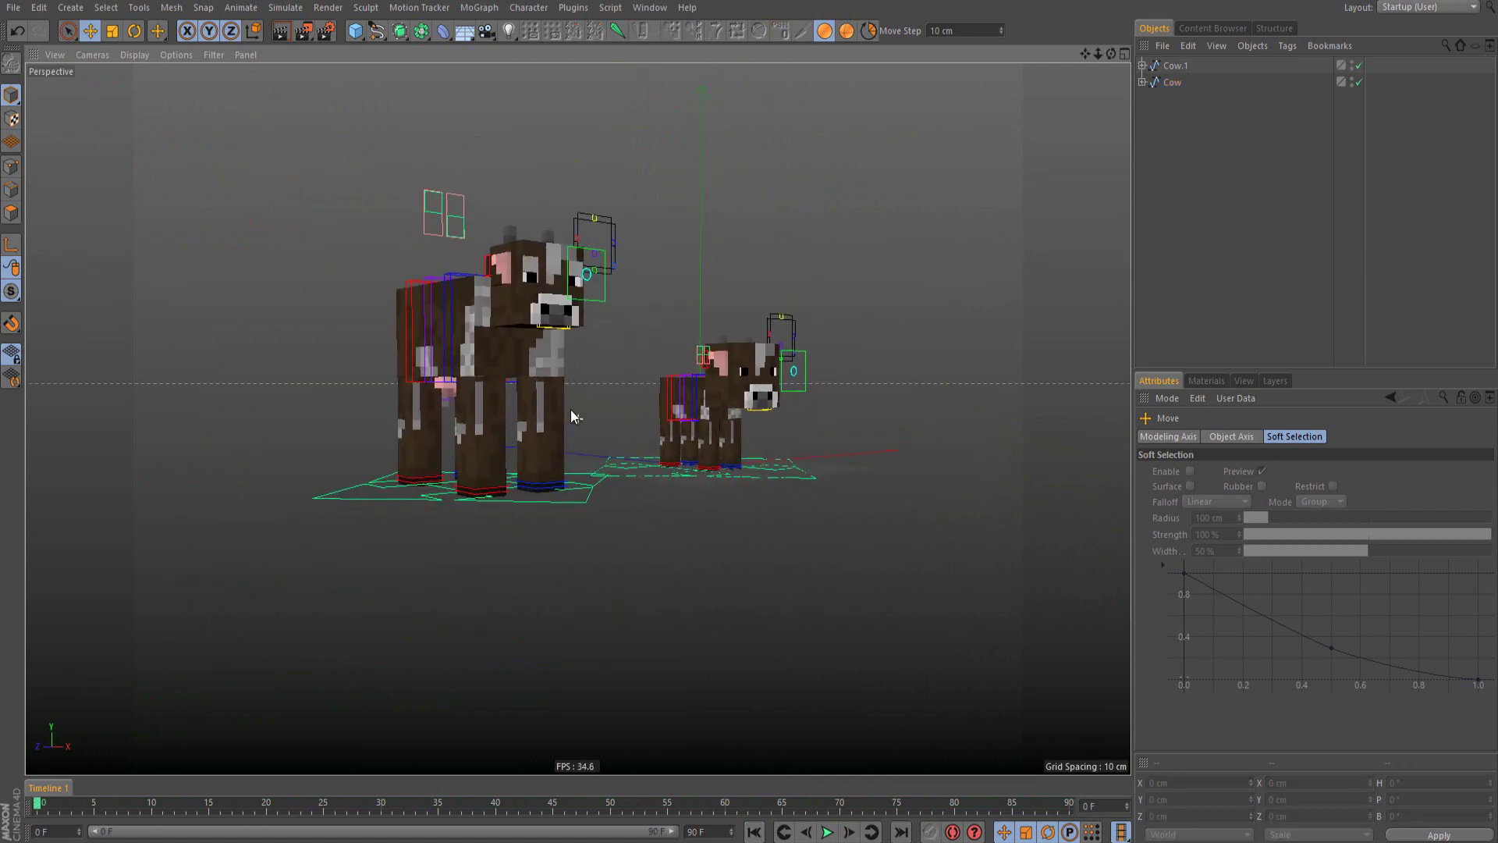
{"action": "mouse_move", "coordinate": [570, 416]}
{"action": "left_mouse_down", "text": "alt"}
{"action": "mouse_move", "coordinate": [630, 466]}
{"action": "mouse_move", "coordinate": [608, 358]}
{"action": "mouse_move", "coordinate": [595, 419]}
{"action": "left_mouse_up", "text": "alt"}
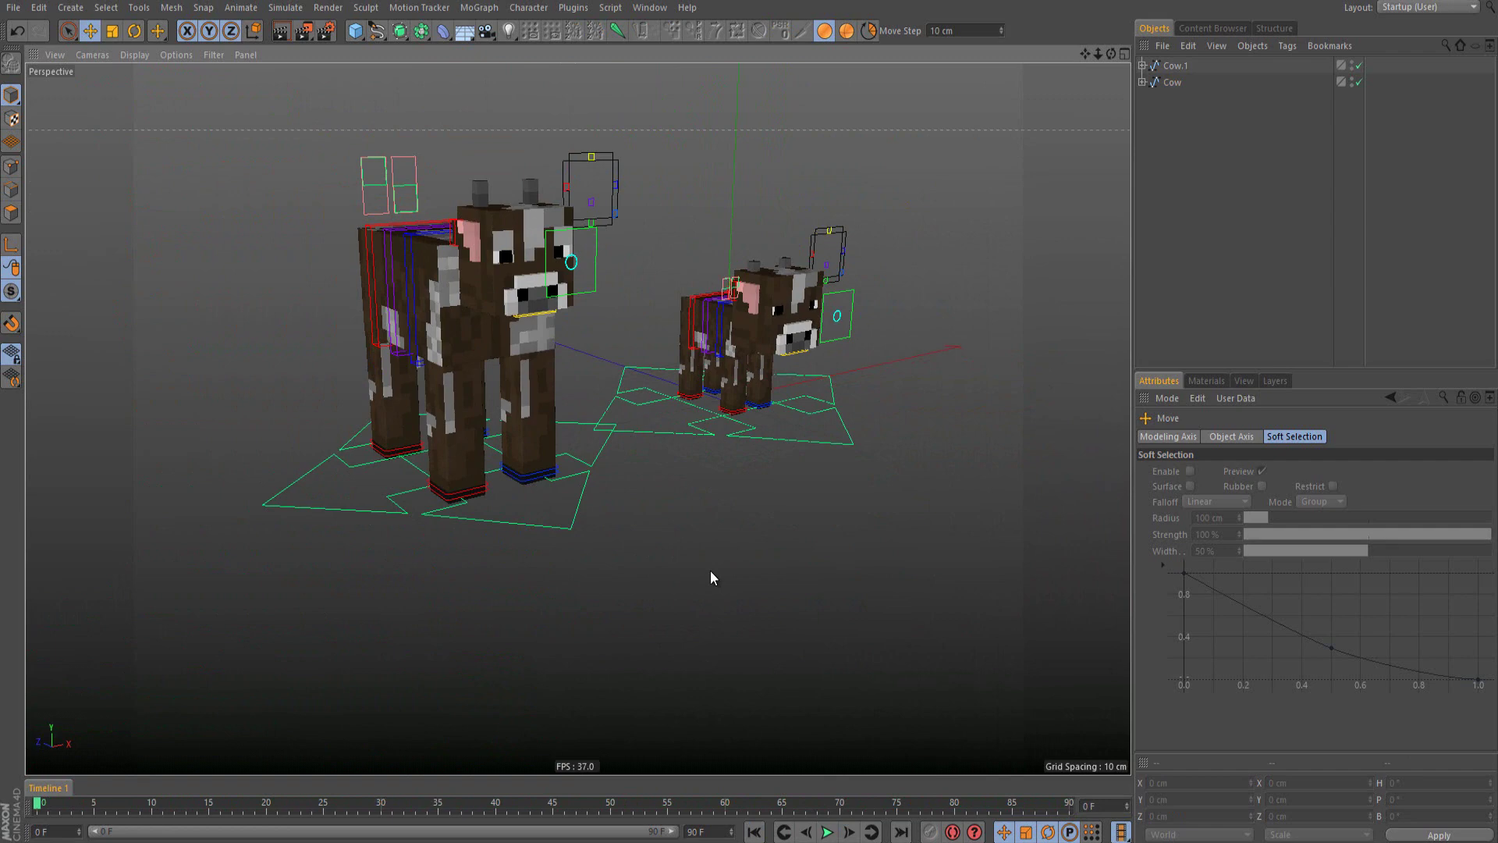